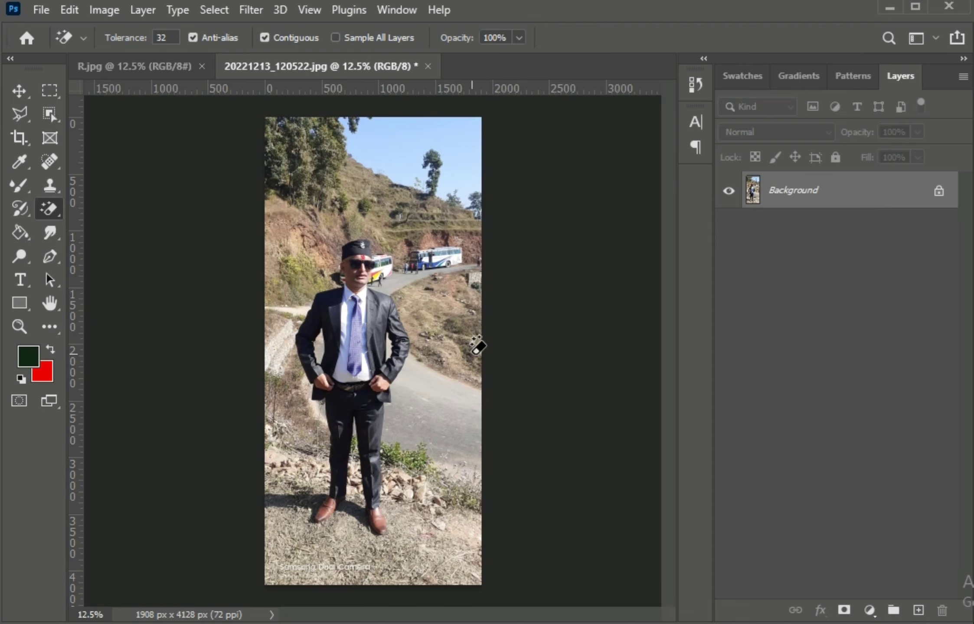
Step: Zoom in on the collar and begin a Polygonal Lasso outline along the right shoulder's jacket edge
key(v)
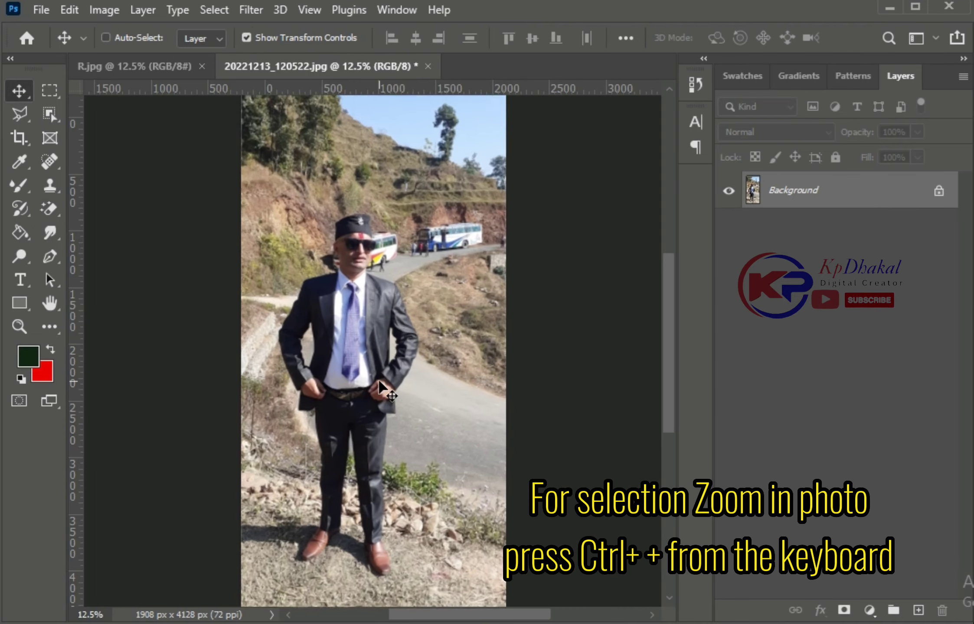
key(ctrl+plus)
key(ctrl+plus)
key(ctrl+plus)
key(ctrl+plus)
key(ctrl+plus)
key(ctrl+plus)
key(l)
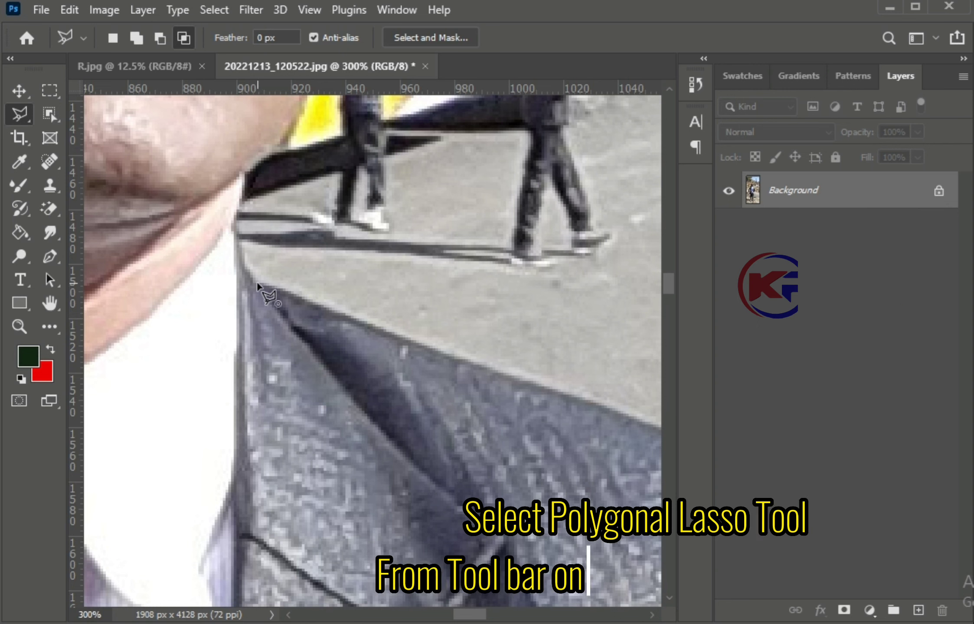
key(Return)
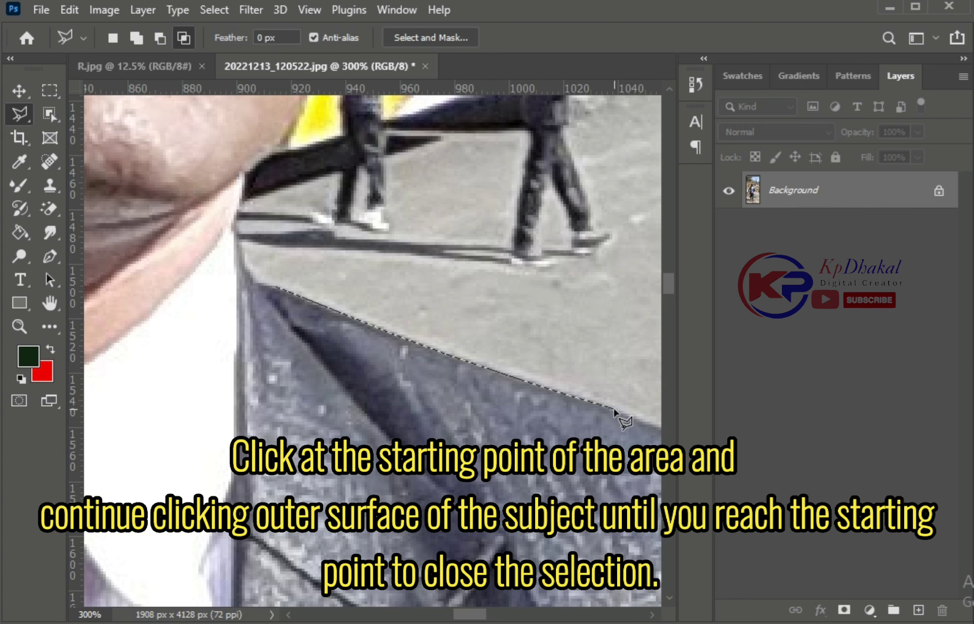
scroll(613, 410, right, 2)
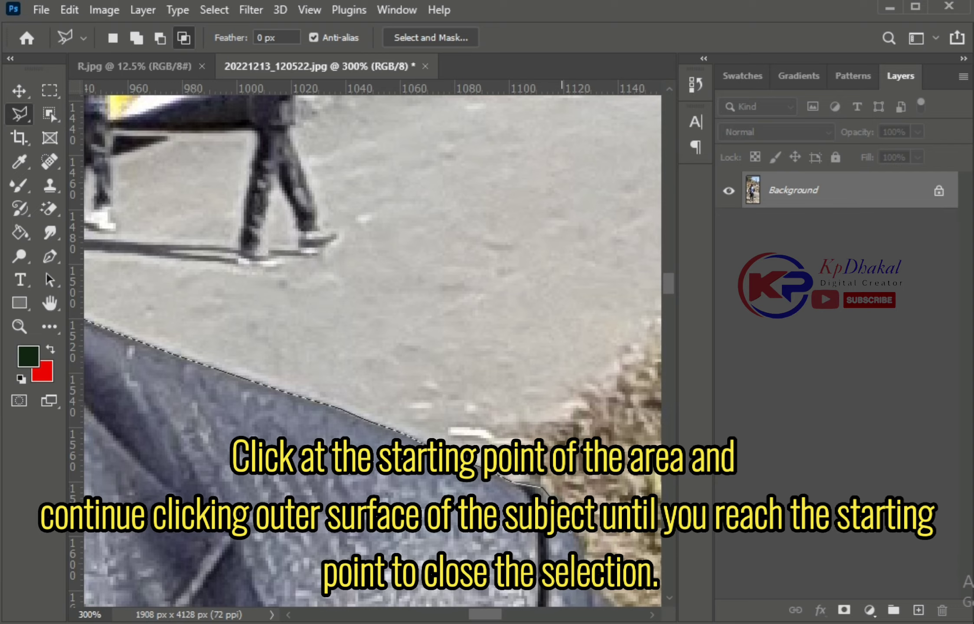
scroll(538, 490, down, 5)
click(482, 234)
click(495, 262)
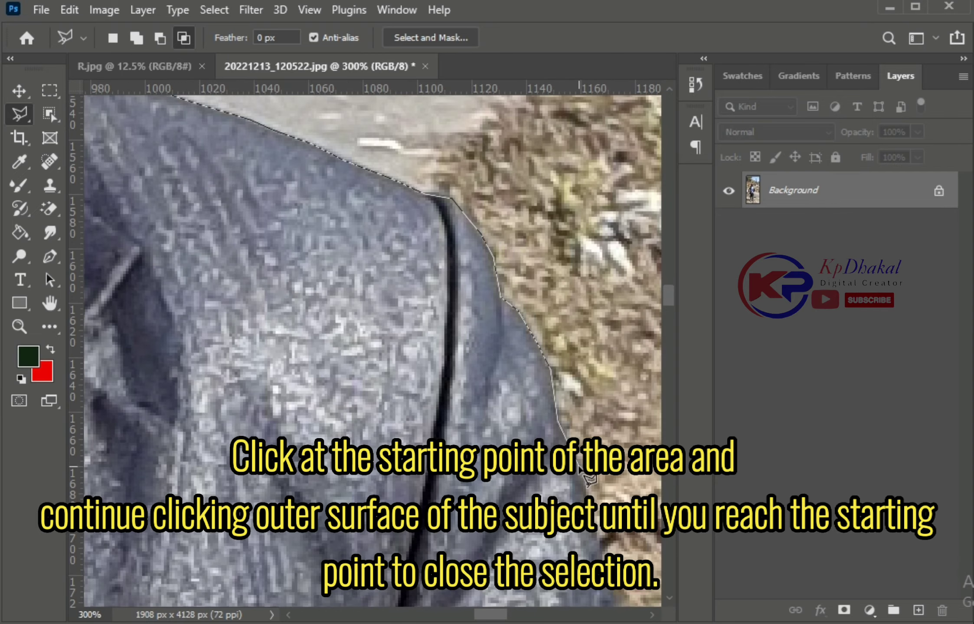
Step: Close the outline around the hillside and road patch by the sleeve and delete it to transparency
scroll(605, 544, down, 5)
scroll(641, 390, right, 3)
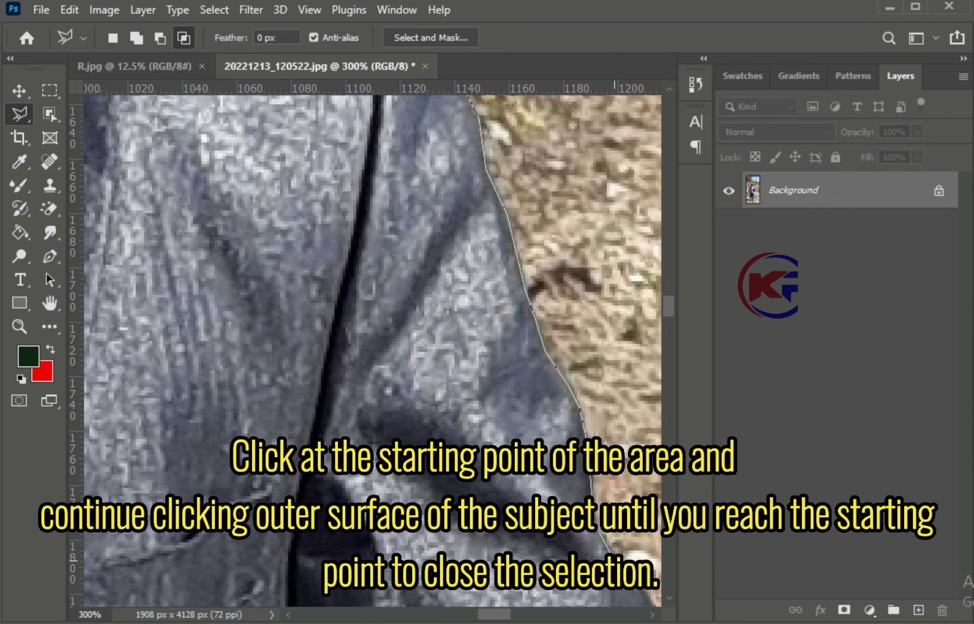
scroll(565, 381, down, 5)
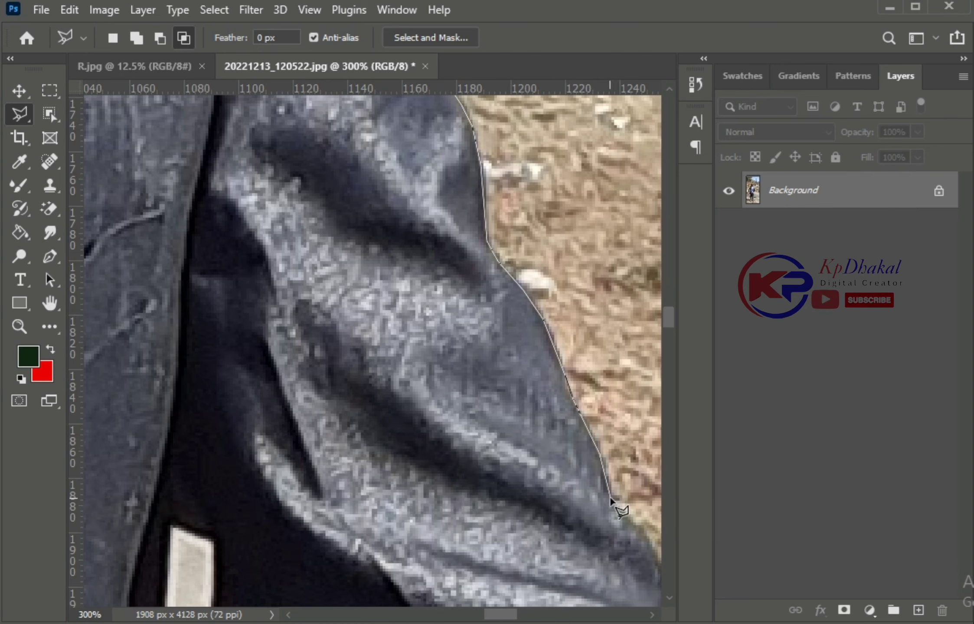
click(611, 501)
scroll(521, 390, down, 5)
scroll(443, 300, right, 4)
click(526, 513)
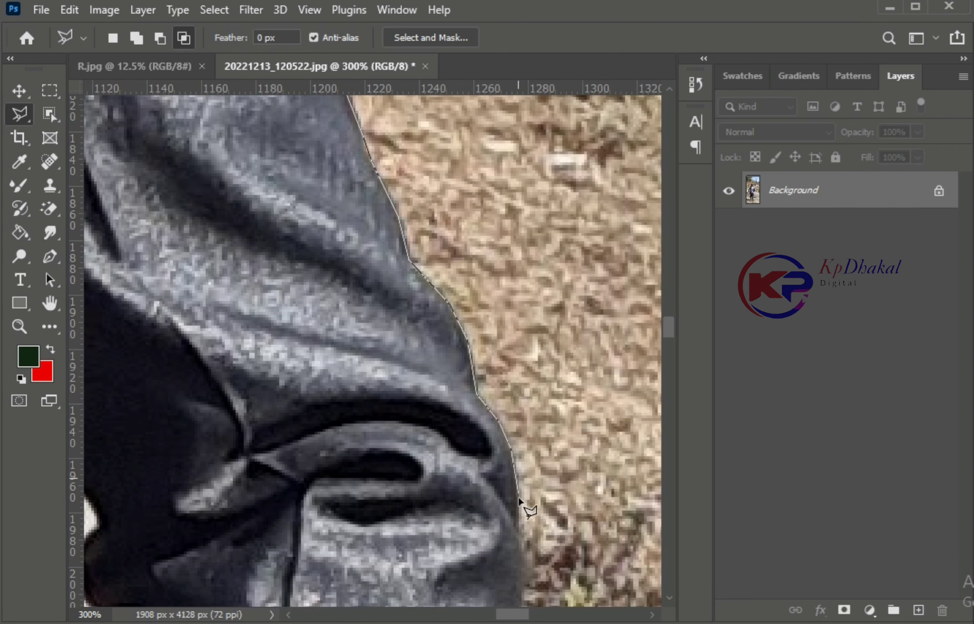
key(ctrl+minus)
key(ctrl+minus)
key(ctrl+minus)
key(ctrl+minus)
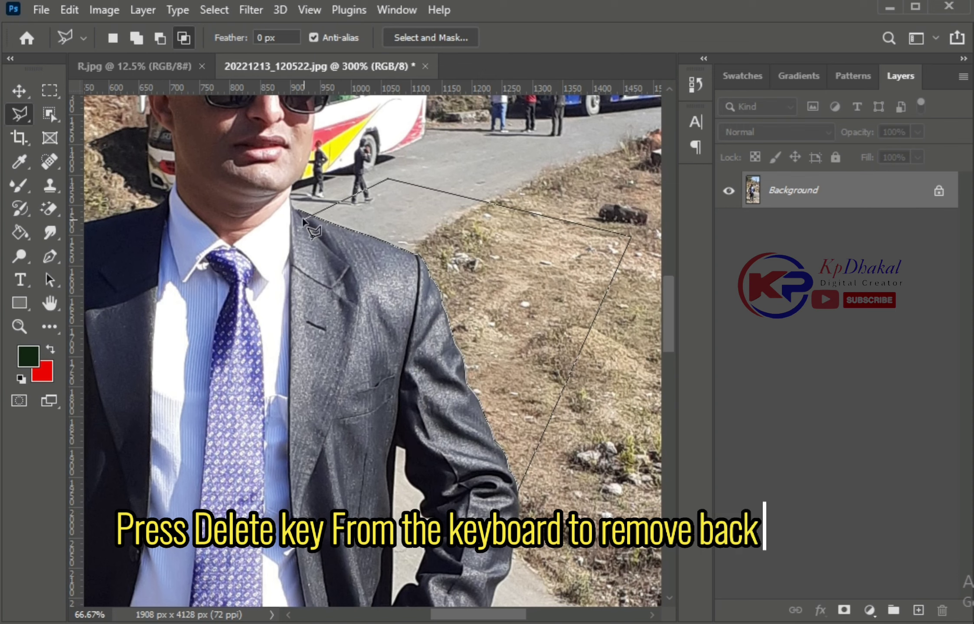
key(Delete)
Step: Zoom in closely and continue the polygonal outline down the right edge of the sleeve
key(ctrl+plus)
key(ctrl+plus)
scroll(672, 343, right, 3)
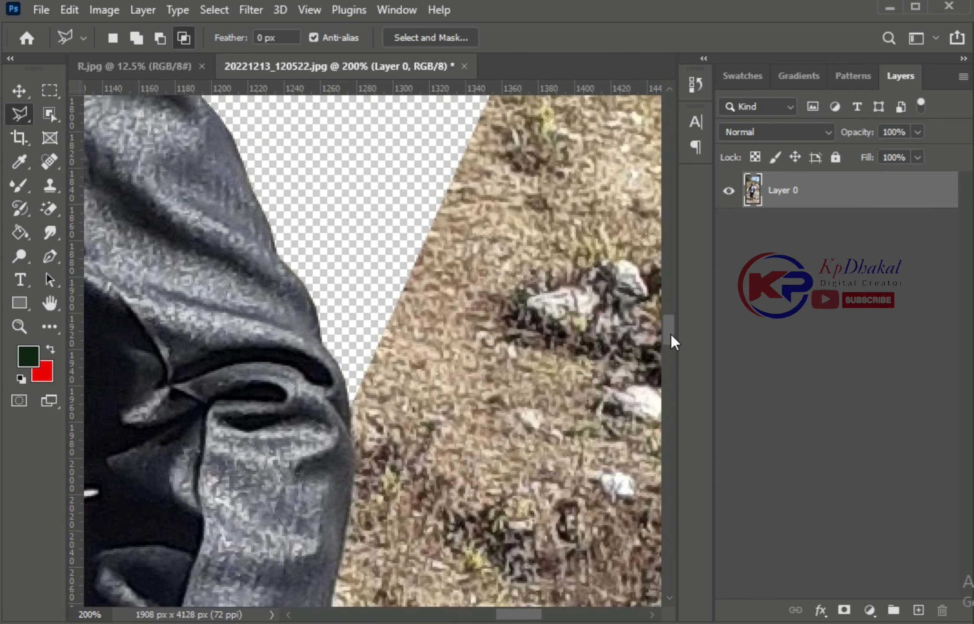
scroll(373, 347, down, 3)
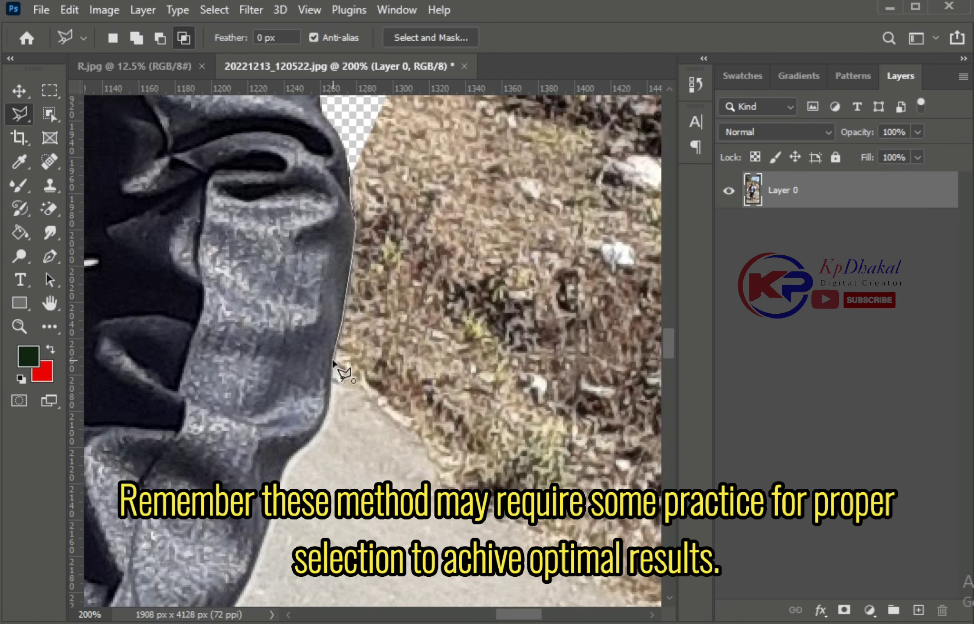
key(ctrl+plus)
click(259, 519)
scroll(259, 518, down, 3)
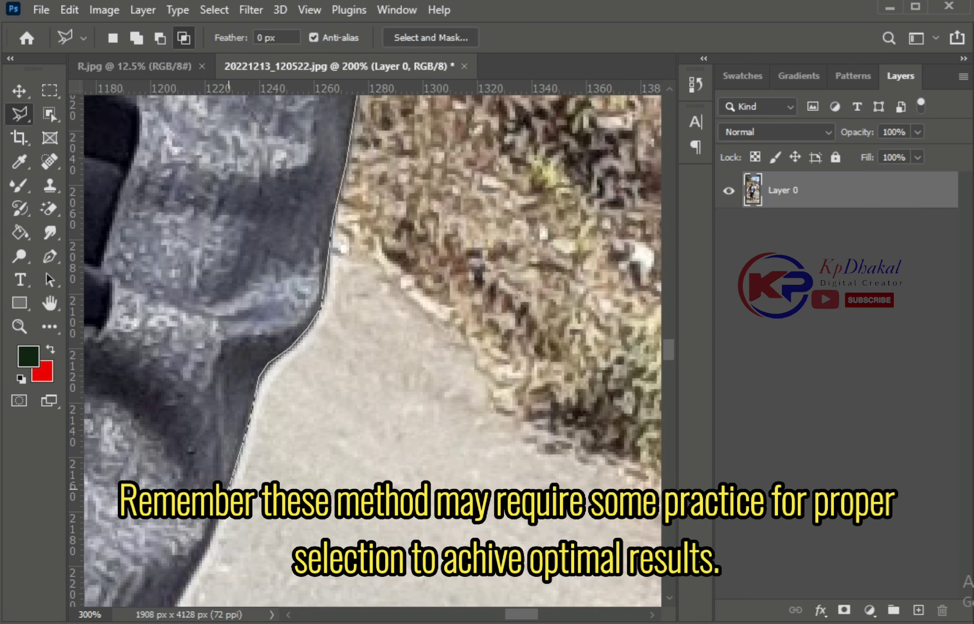
scroll(173, 477, down, 3)
scroll(152, 453, down, 3)
scroll(130, 563, down, 5)
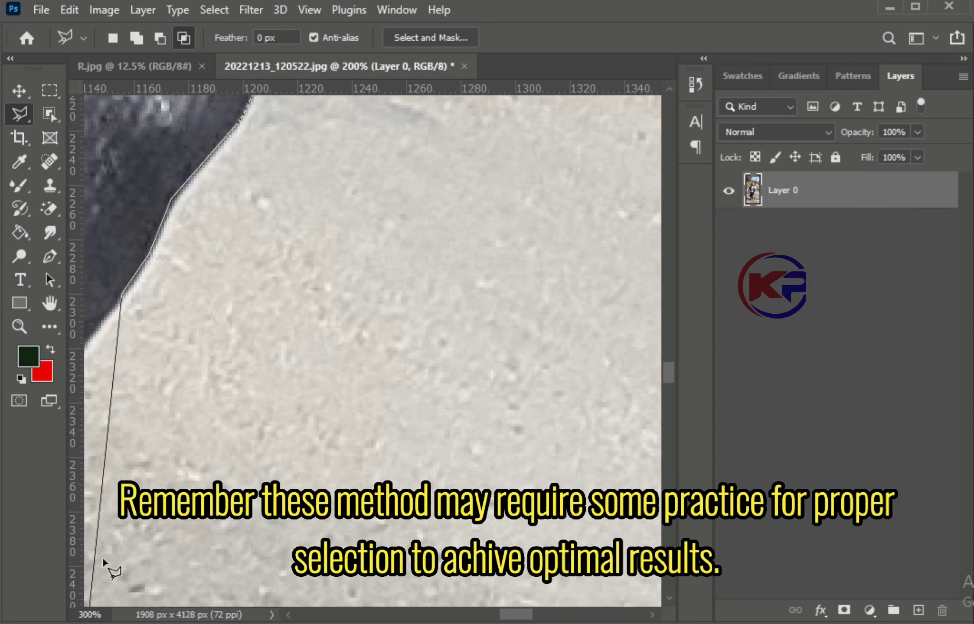
scroll(543, 435, right, 5)
scroll(124, 398, left, 5)
scroll(180, 440, left, 3)
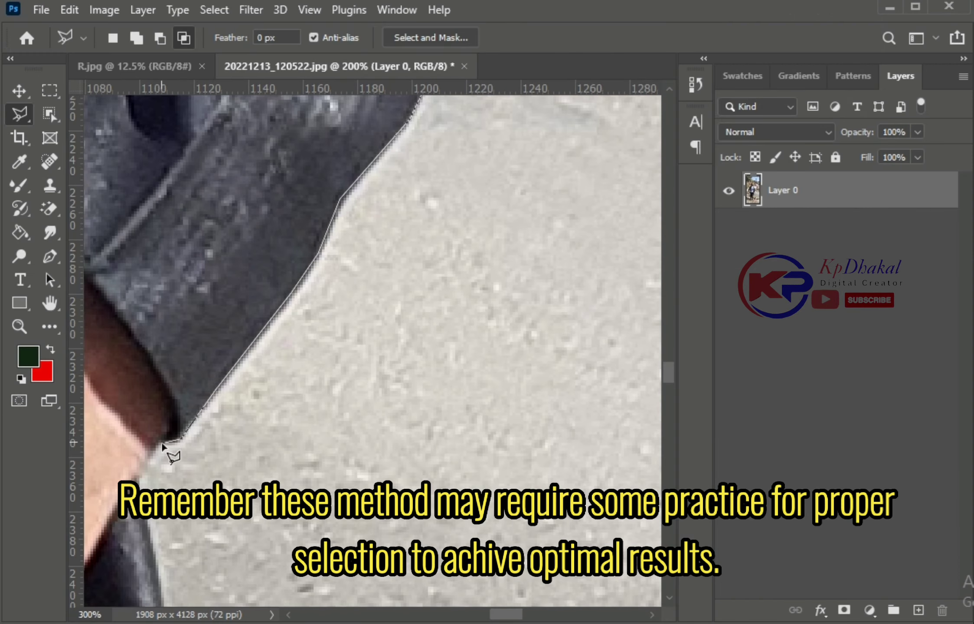
scroll(182, 564, down, 5)
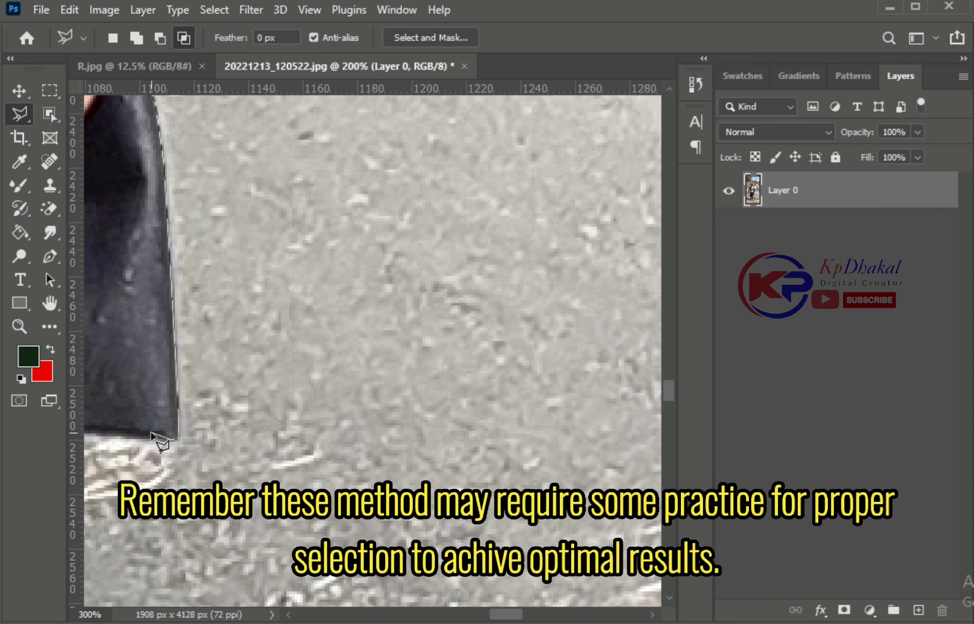
scroll(152, 433, left, 3)
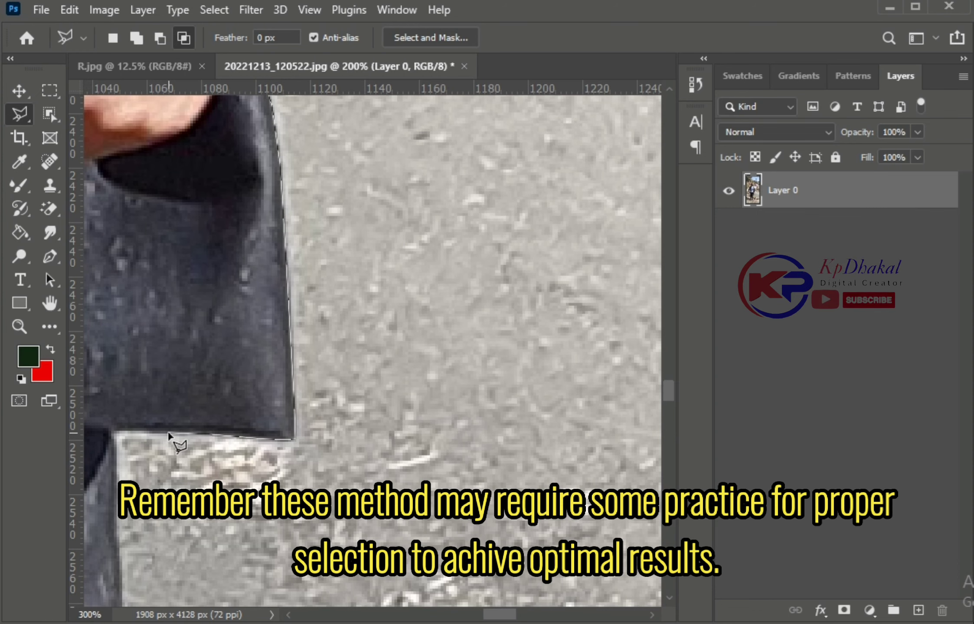
scroll(114, 451, down, 3)
Step: Extend the outline along the right edge of the man's leg toward the ground
click(123, 538)
scroll(120, 336, down, 5)
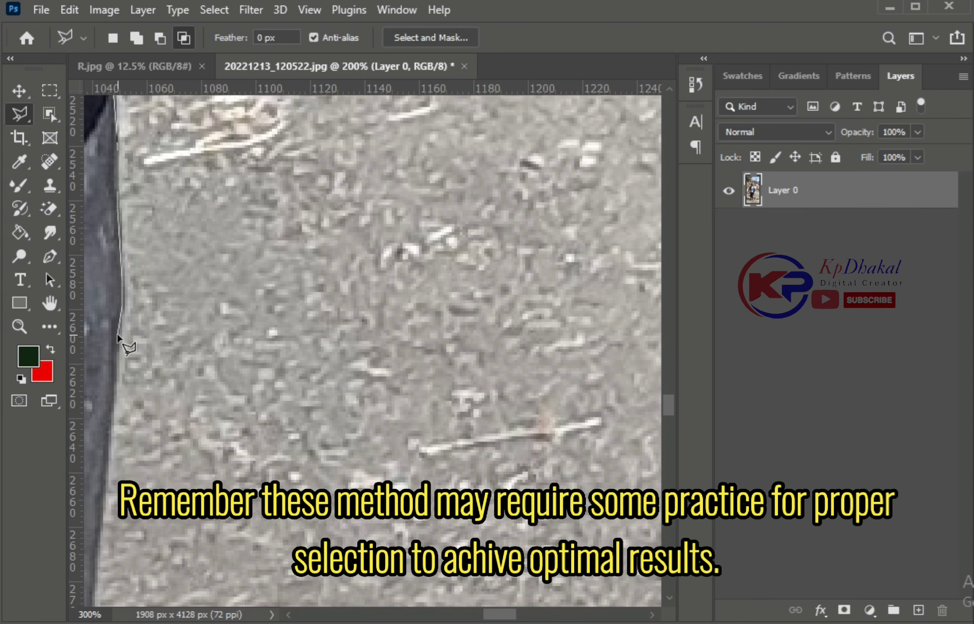
scroll(100, 527, down, 5)
scroll(146, 366, down, 8)
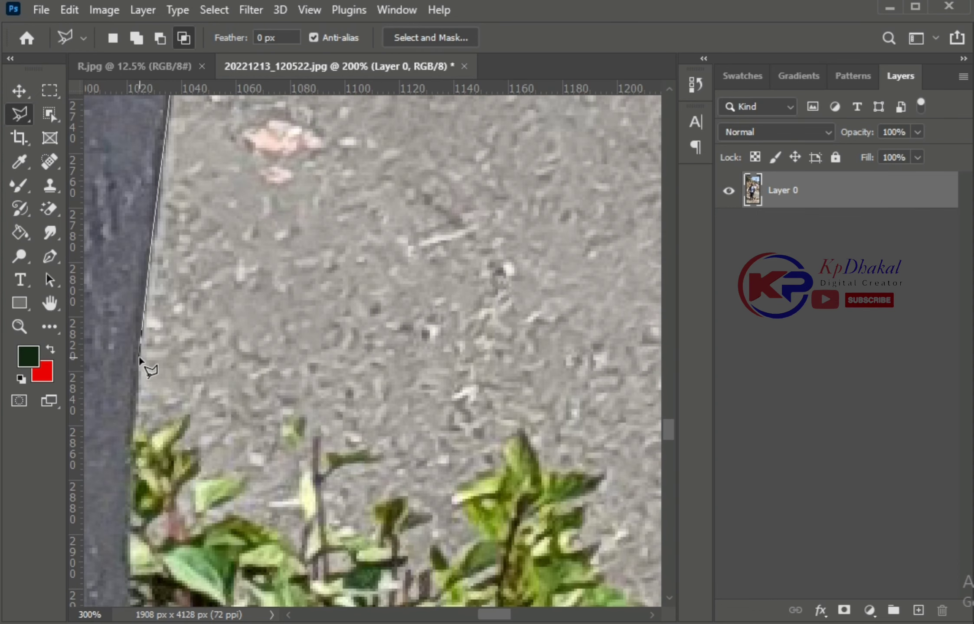
scroll(135, 488, down, 6)
scroll(131, 390, down, 2)
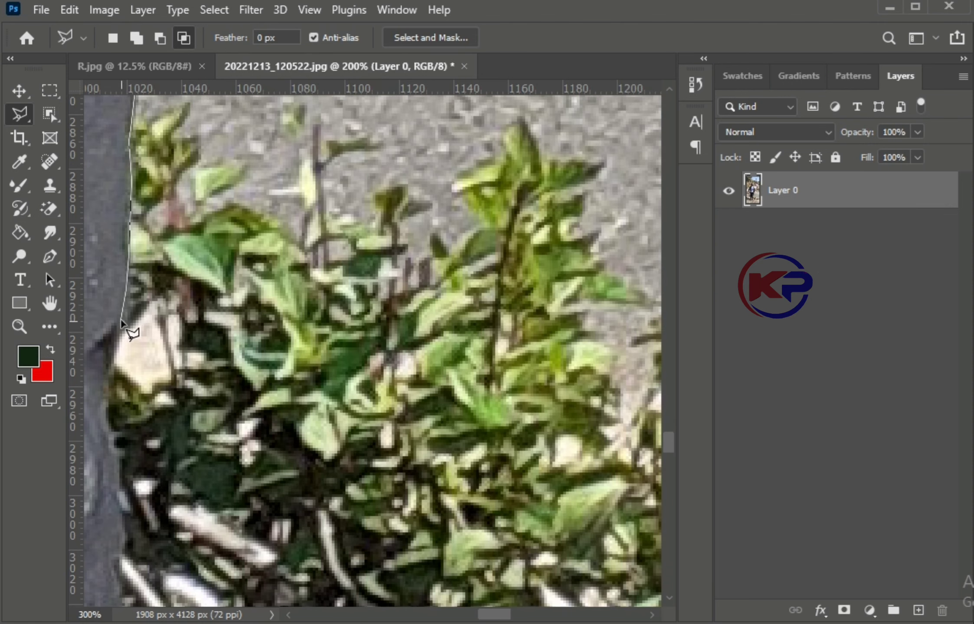
scroll(119, 391, down, 4)
scroll(145, 387, down, 7)
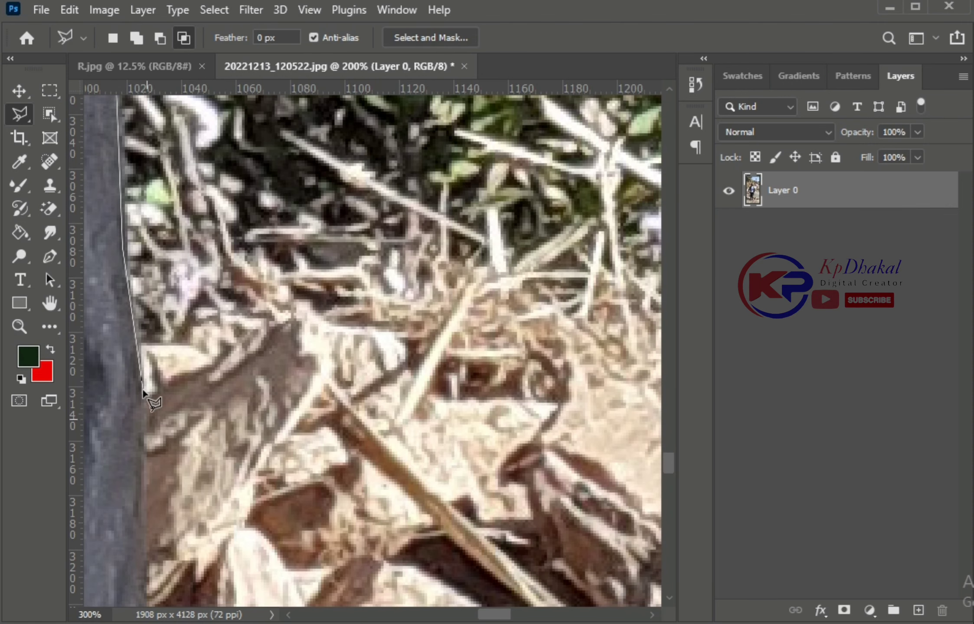
scroll(145, 387, down, 1)
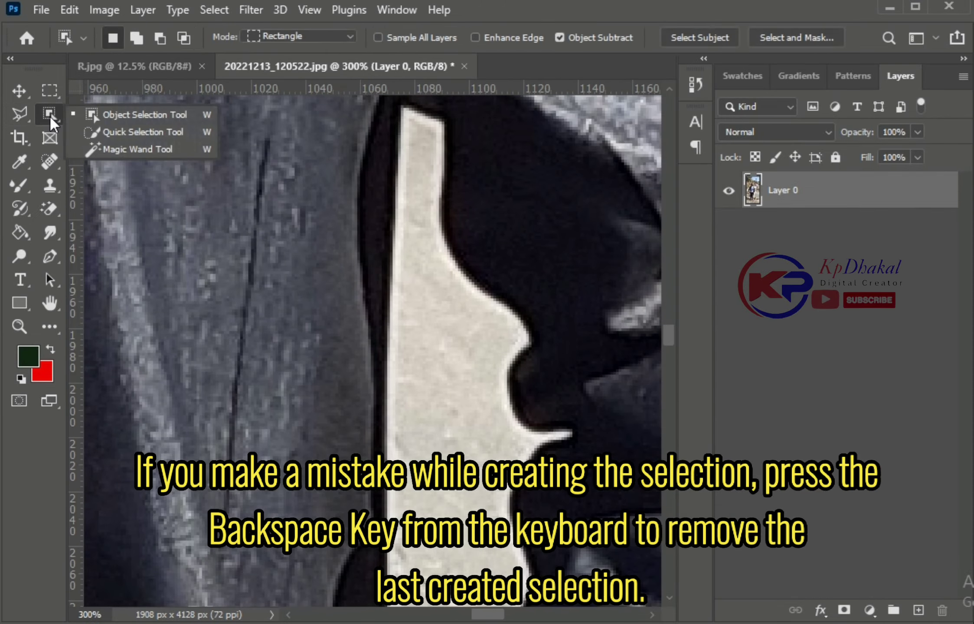
Step: Try a Quick Selection of the light gap between arm and body, then deselect it
click(108, 125)
drag(448, 292, 399, 425)
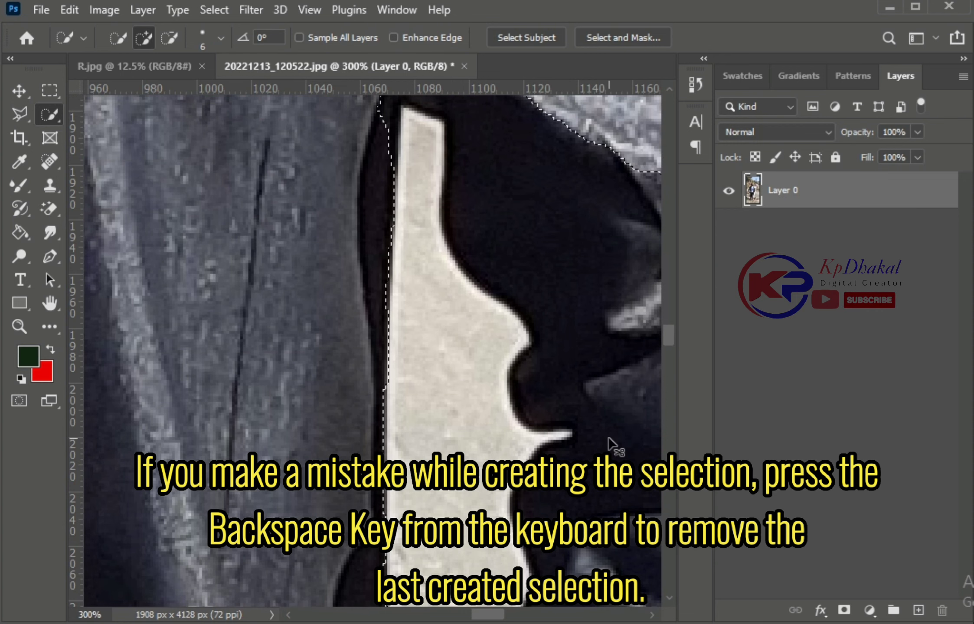
key(ctrl+d)
key(l)
Step: Outline the top and curved right edge of the gap between arm and body with the Polygonal Lasso
click(403, 106)
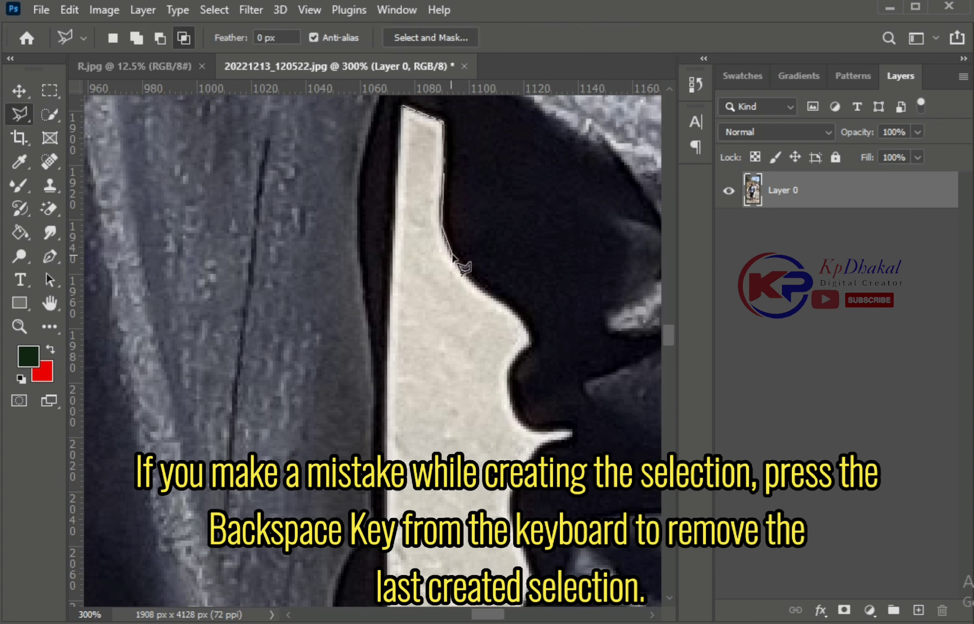
click(510, 372)
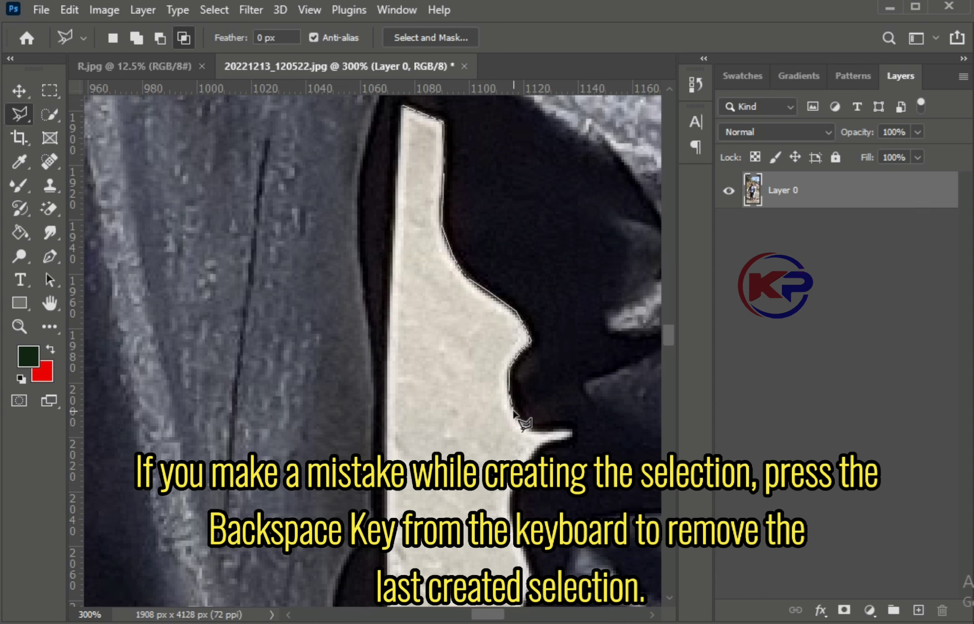
click(514, 412)
click(533, 430)
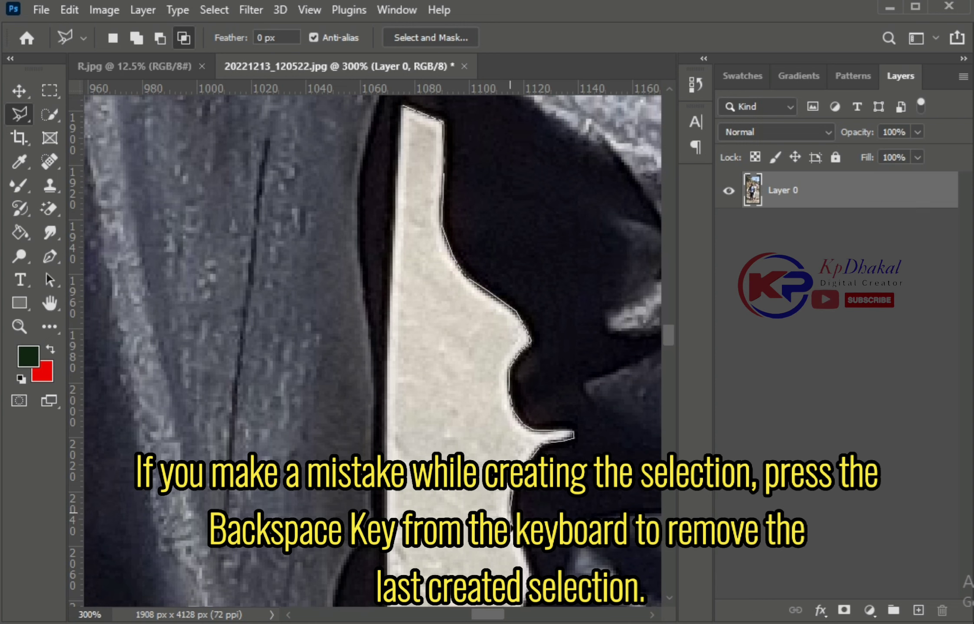
scroll(573, 436, down, 5)
click(530, 360)
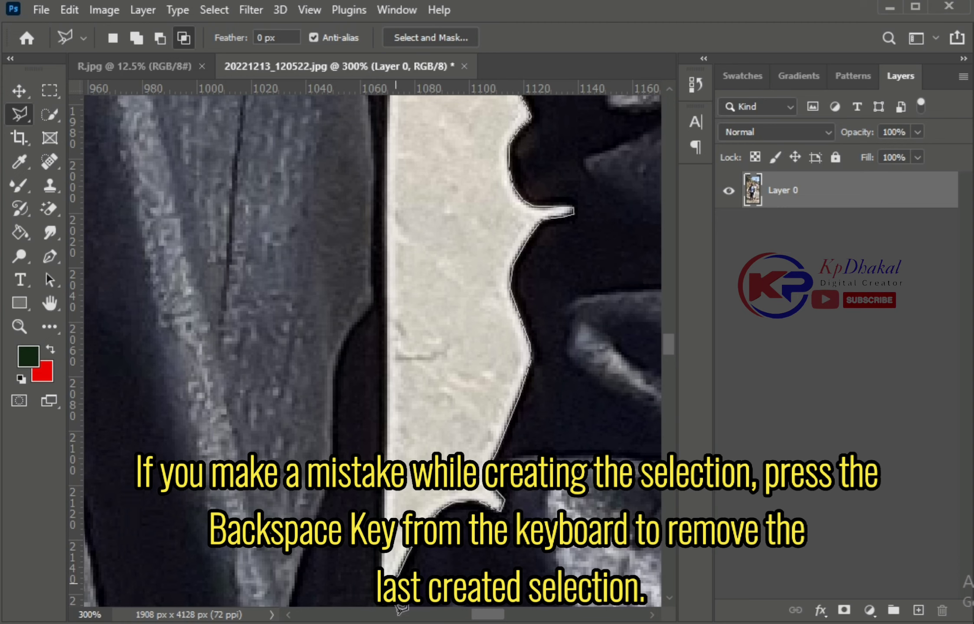
Step: Close the gap outline up its left edge, delete the road to transparency and zoom back out
click(394, 444)
click(392, 320)
scroll(401, 204, up, 7)
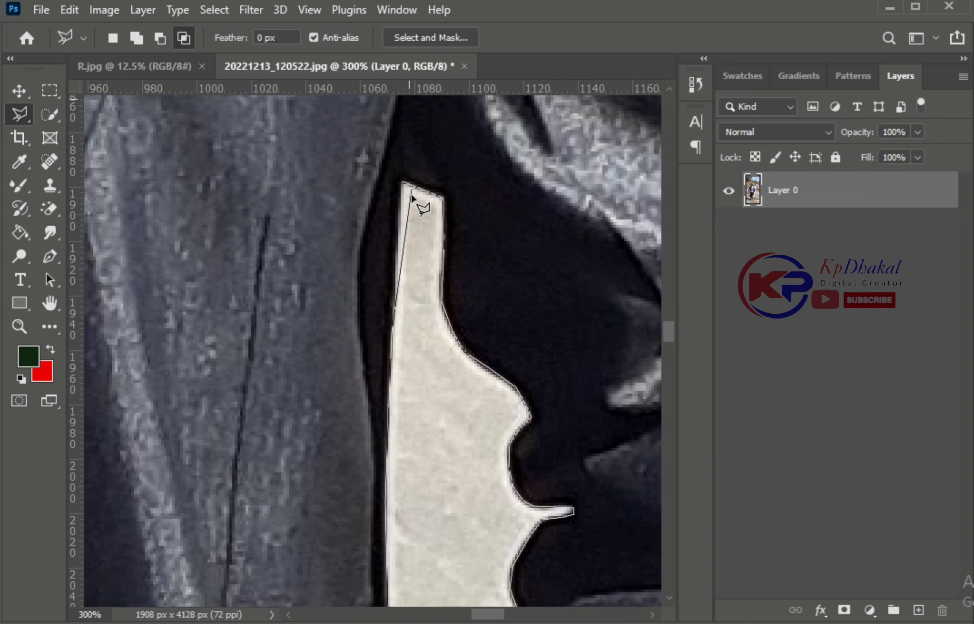
click(405, 186)
key(Delete)
key(ctrl+minus)
key(ctrl+minus)
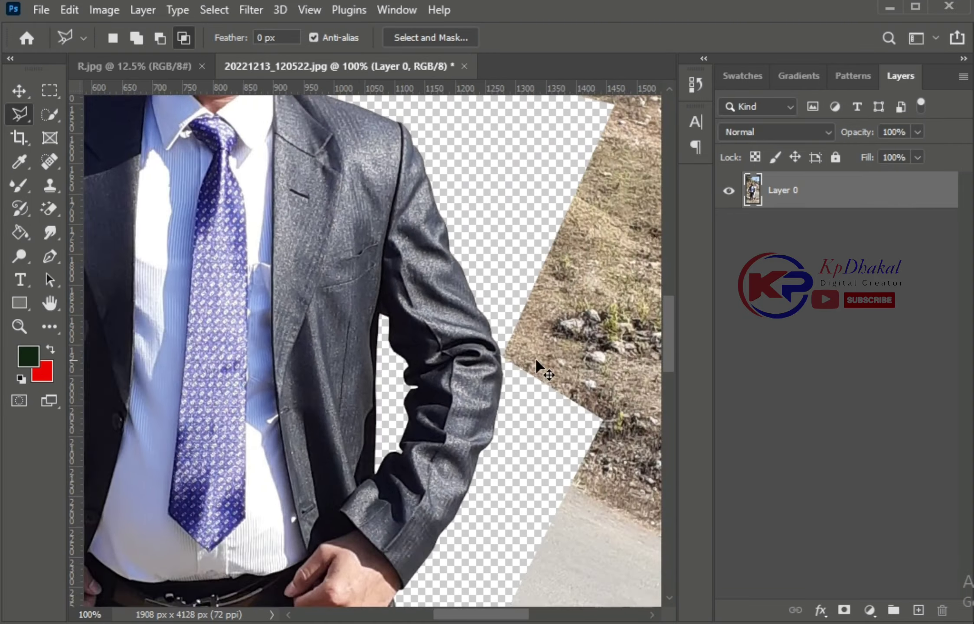
key(ctrl+minus)
key(ctrl+minus)
key(ctrl+minus)
Step: Zoom in on the rock gap and outline its right edge between arm and jacket
drag(481, 615, 444, 615)
key(ctrl+plus)
key(ctrl+plus)
key(ctrl+plus)
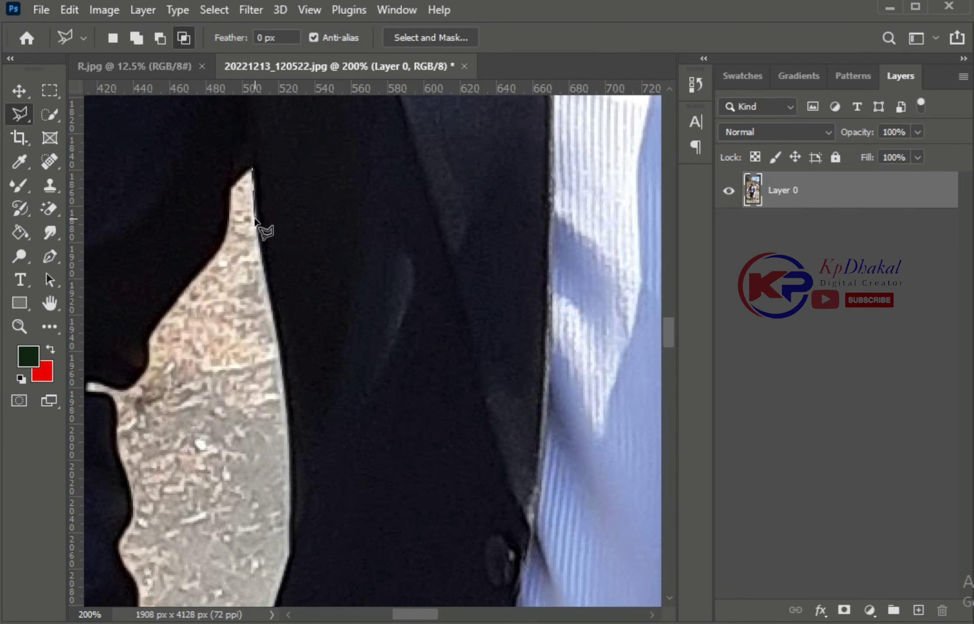
click(283, 360)
click(291, 466)
scroll(295, 433, down, 7)
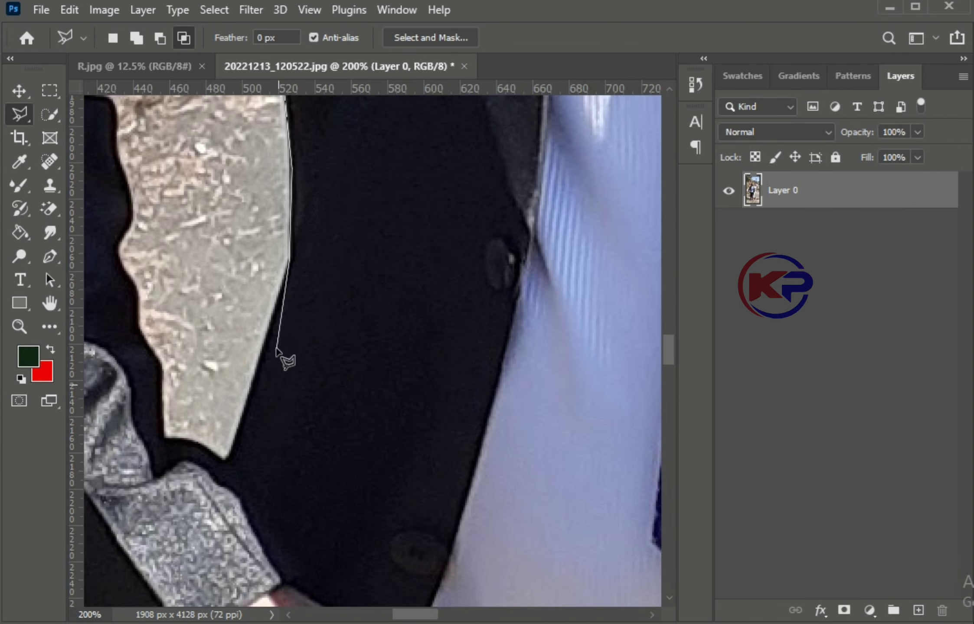
click(290, 260)
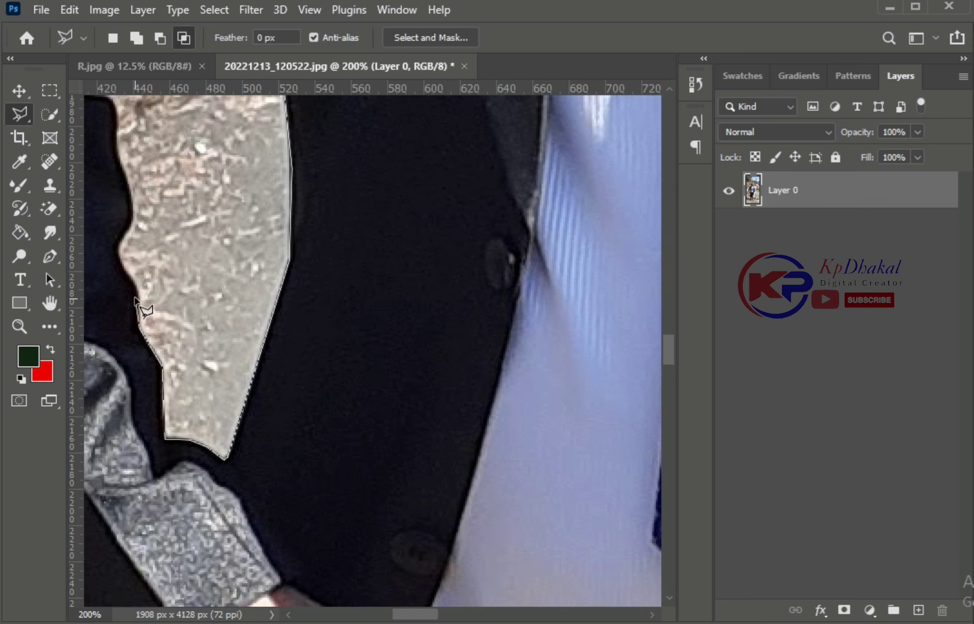
Step: Trace the rock's left edge and top, close the outline and delete the rock to transparency
click(133, 219)
click(129, 188)
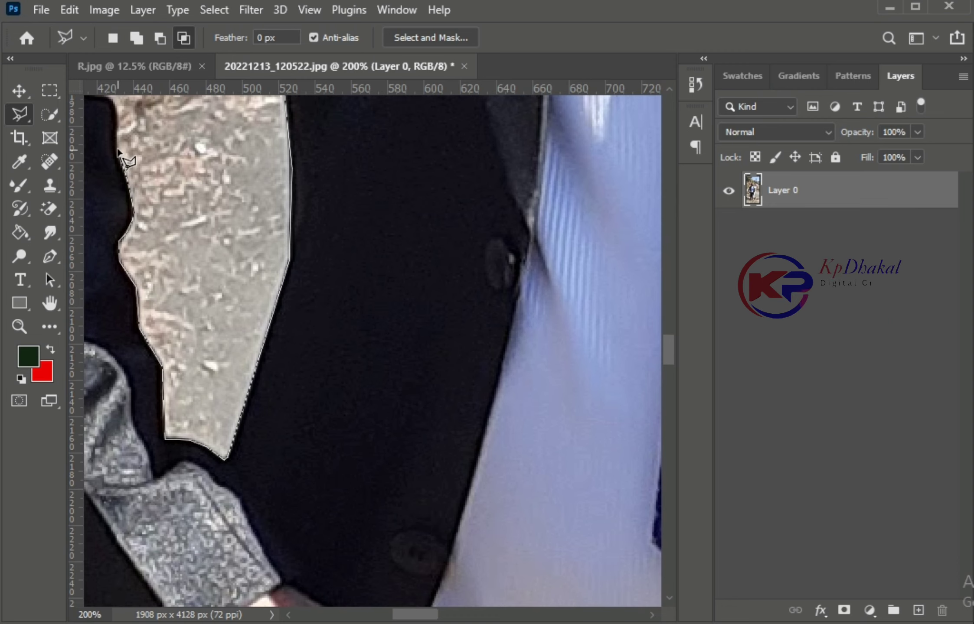
click(117, 128)
scroll(115, 130, up, 2)
scroll(150, 184, left, 2)
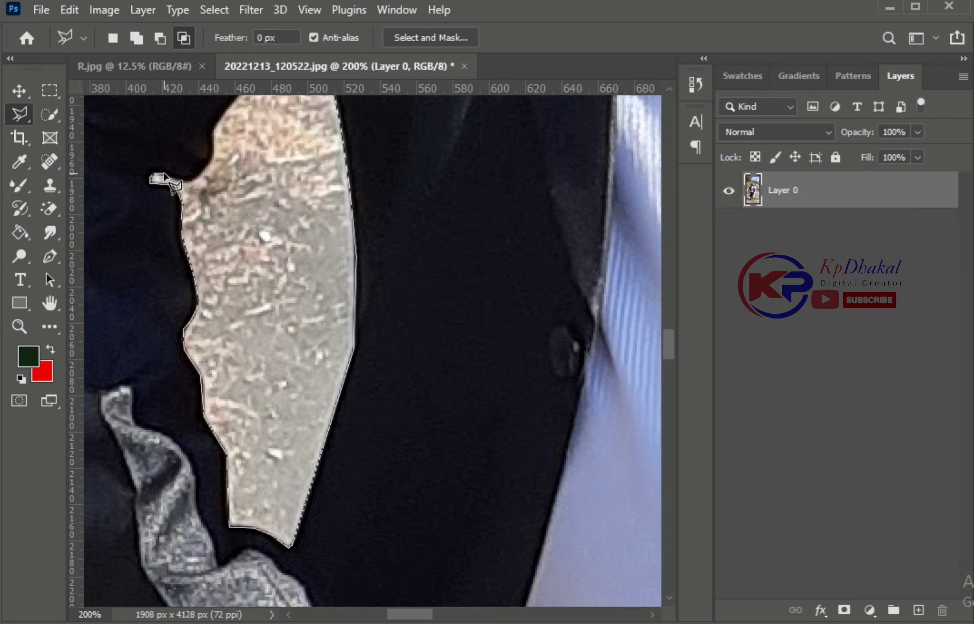
click(214, 128)
scroll(217, 132, up, 3)
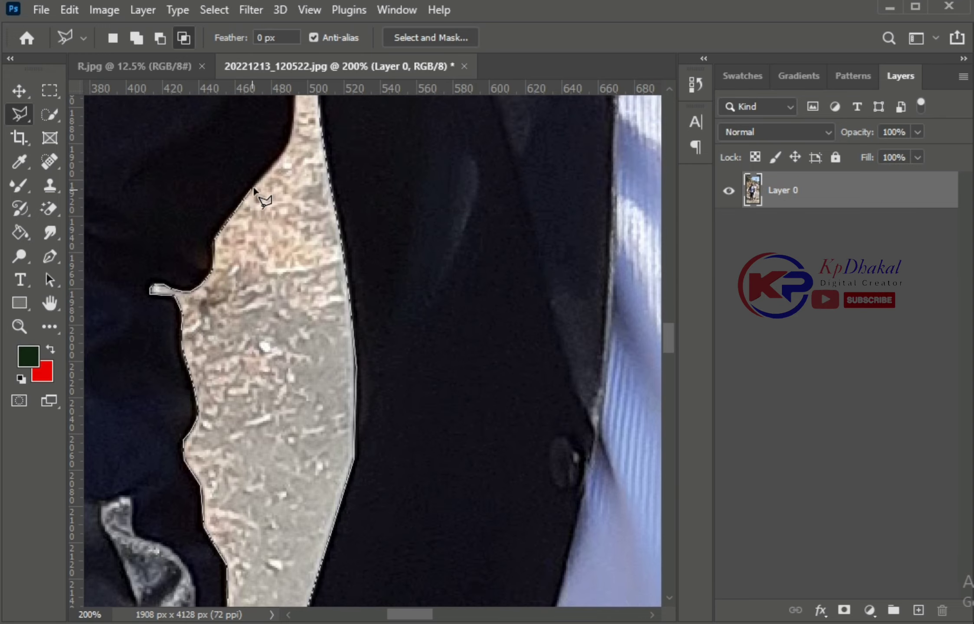
click(286, 152)
scroll(290, 195, up, 3)
click(316, 193)
key(Delete)
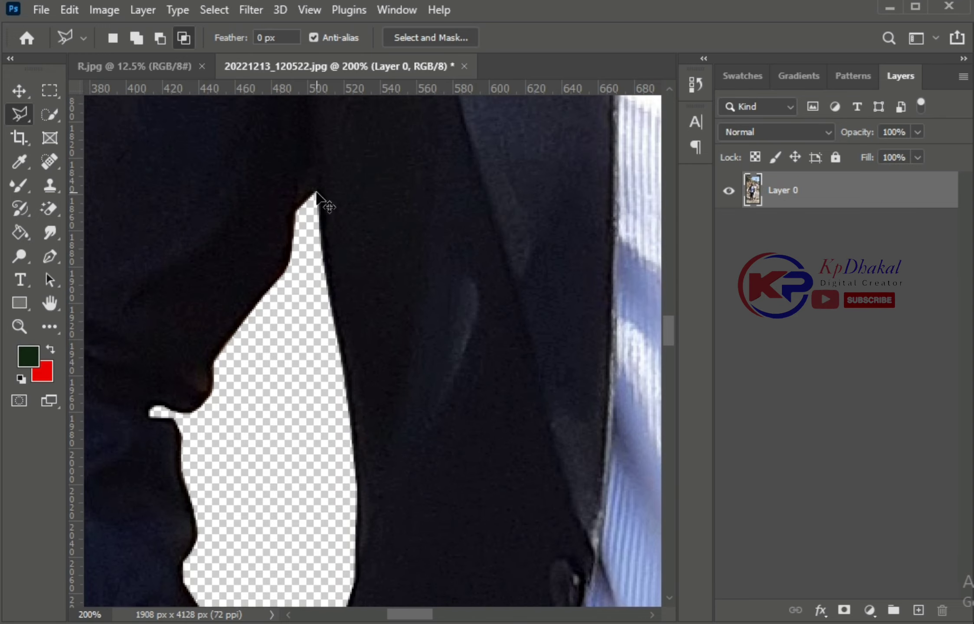
key(ctrl+minus)
key(ctrl+minus)
Step: Zoom in and trace the jacket's top edge from the shoulder, then restart the outline there
scroll(373, 304, up, 3)
key(ctrl+plus)
key(ctrl+plus)
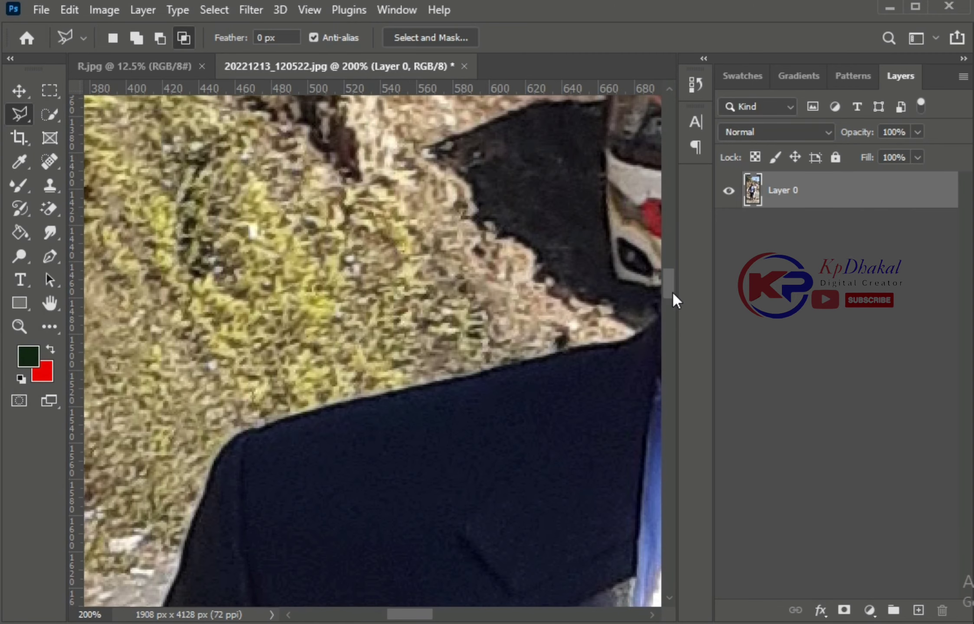
mouse_move(559, 353)
mouse_down()
mouse_move(246, 445)
mouse_move(208, 482)
mouse_up()
double_click(208, 482)
drag(495, 371, 183, 443)
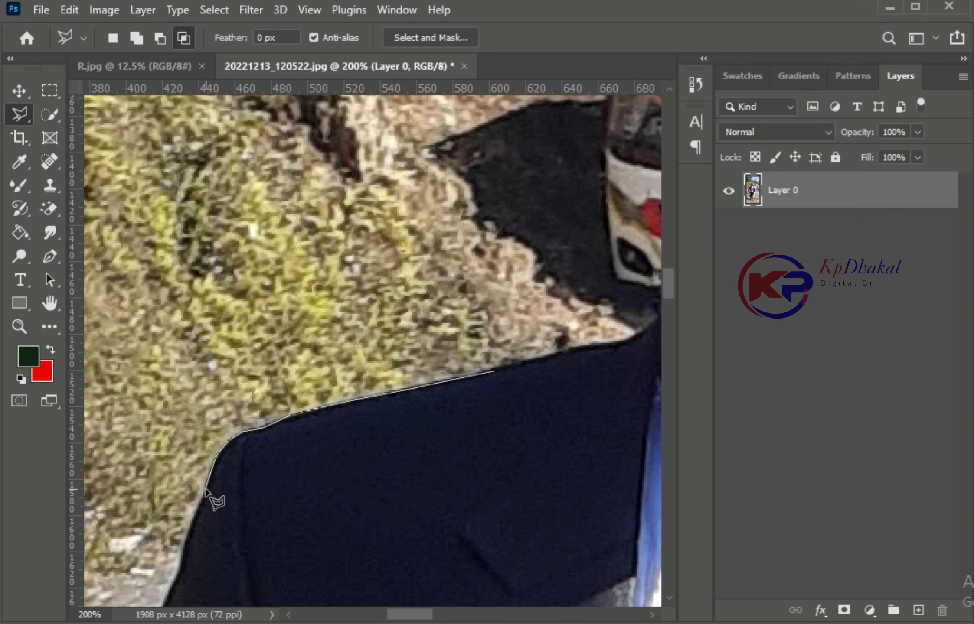
scroll(221, 477, down, 3)
Step: Trace the outline down the jacket's left edge past the cuff
drag(141, 586, 147, 439)
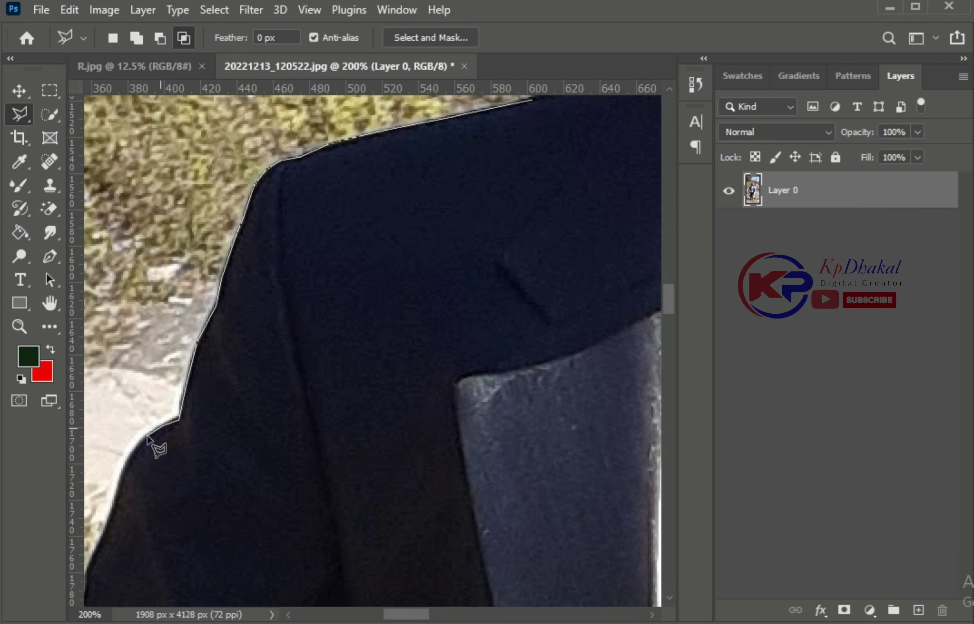
drag(103, 548, 256, 223)
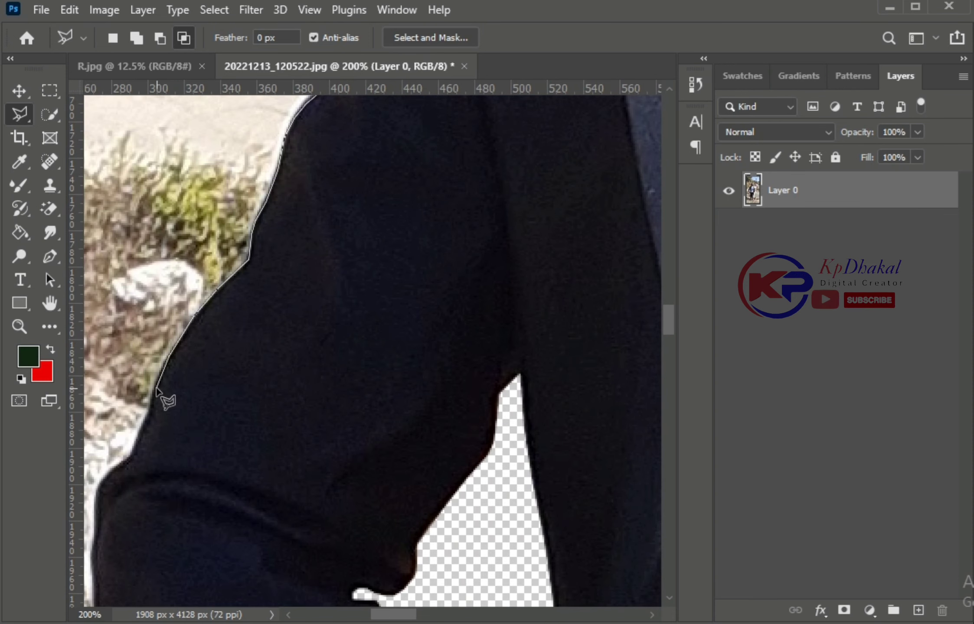
mouse_move(157, 391)
mouse_down()
mouse_move(157, 426)
mouse_move(96, 508)
mouse_up()
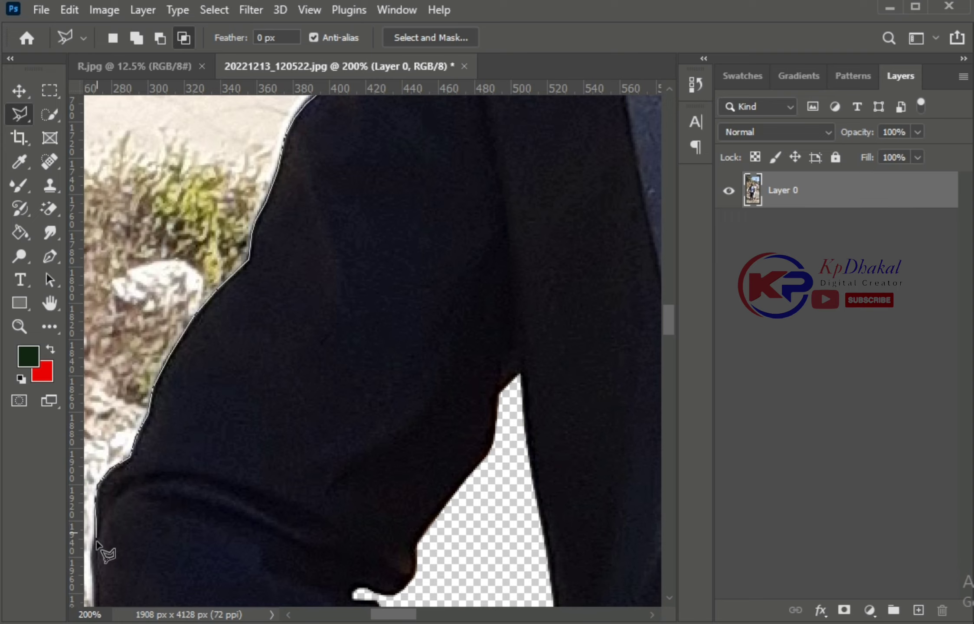
mouse_move(96, 547)
mouse_down()
mouse_move(200, 529)
mouse_move(204, 355)
mouse_up()
drag(225, 416, 243, 498)
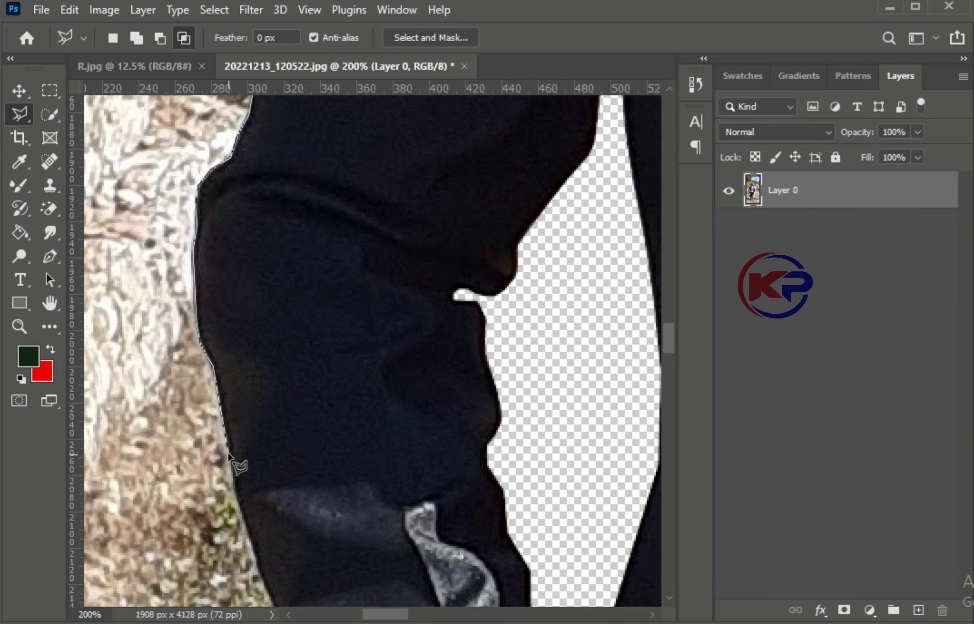
scroll(243, 498, down, 5)
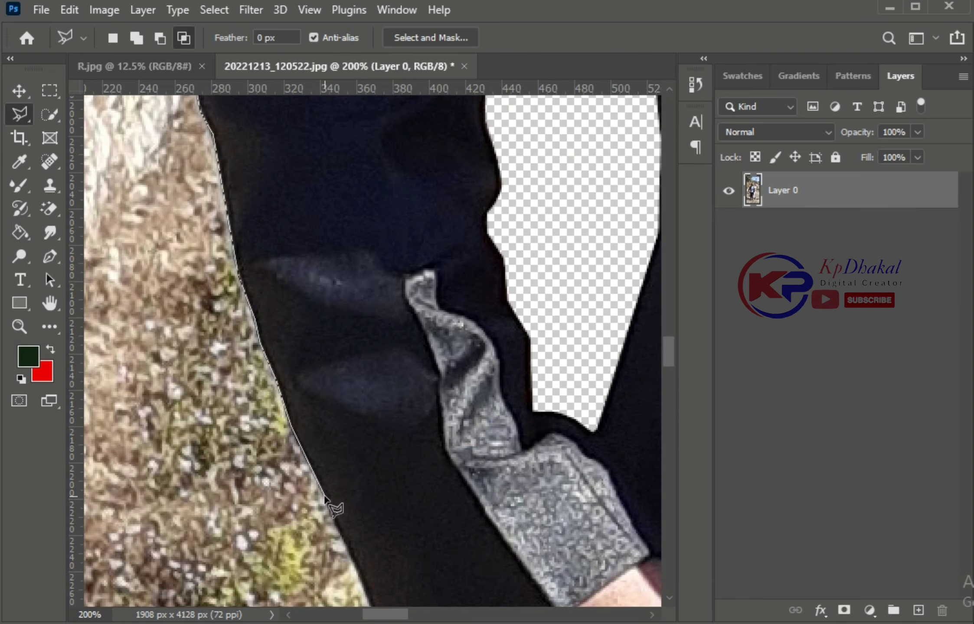
scroll(326, 499, down, 5)
drag(325, 498, 434, 486)
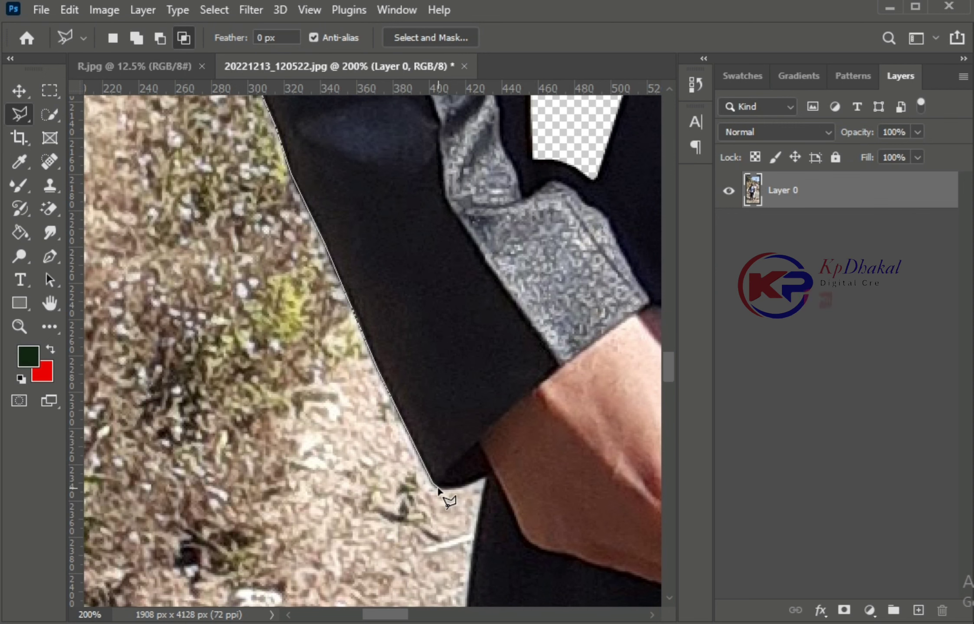
scroll(478, 483, down, 5)
drag(481, 413, 456, 416)
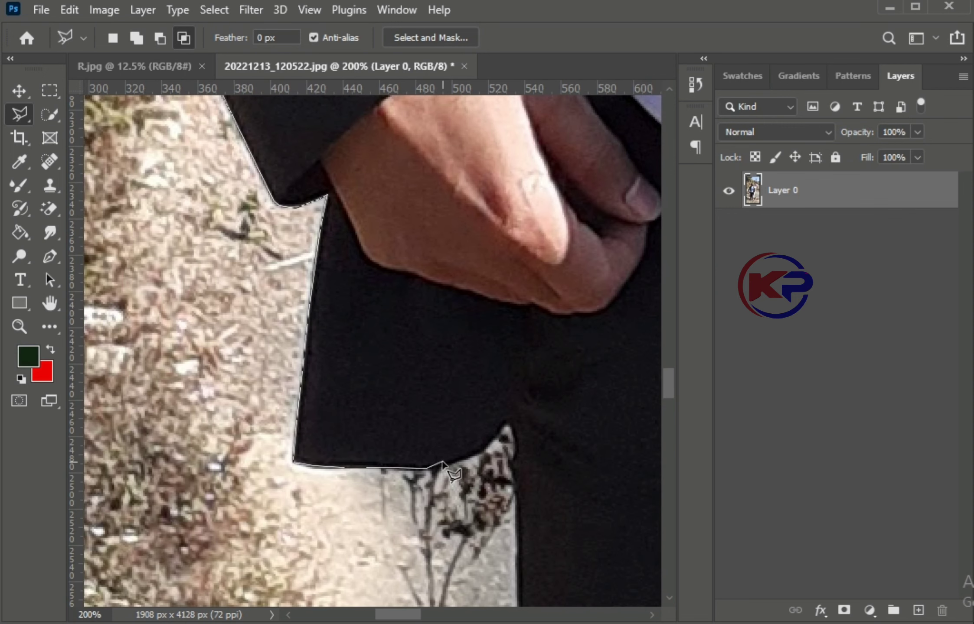
Step: Continue the outline along the jacket hem and trouser leg down toward the shoes
scroll(592, 475, right, 5)
drag(434, 473, 505, 427)
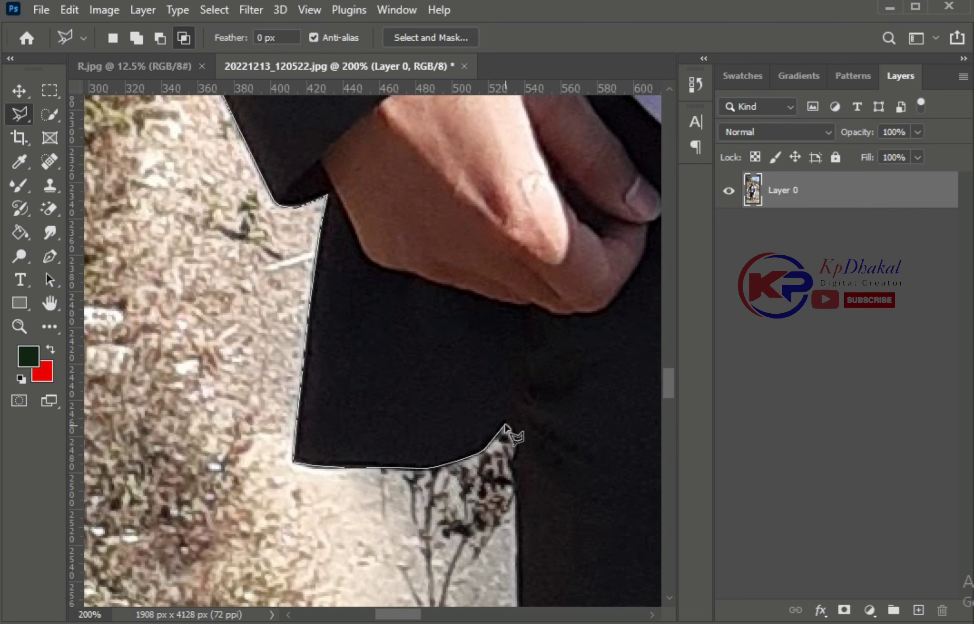
scroll(513, 470, down, 4)
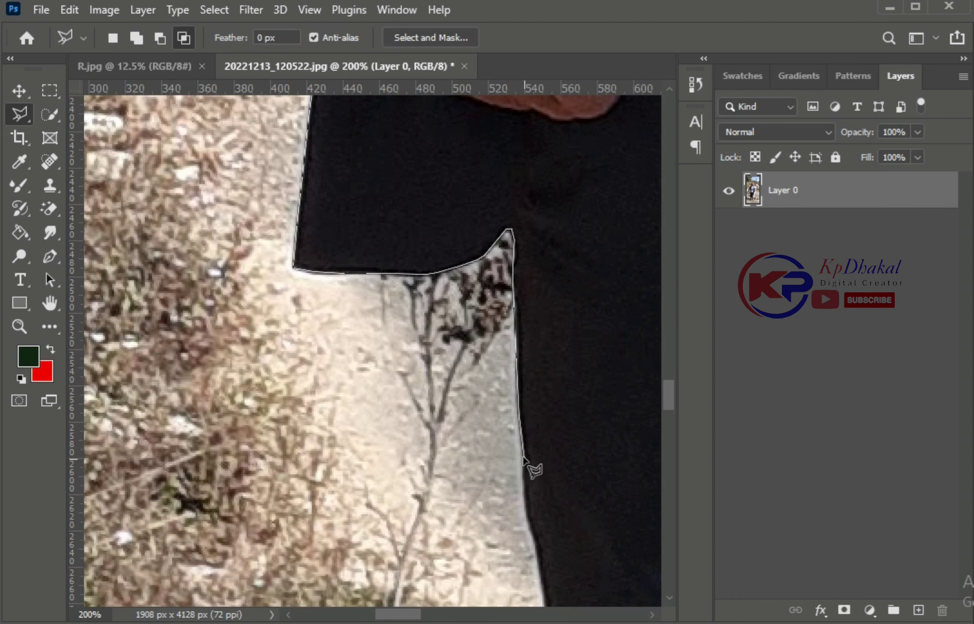
scroll(524, 457, down, 5)
drag(523, 457, 580, 464)
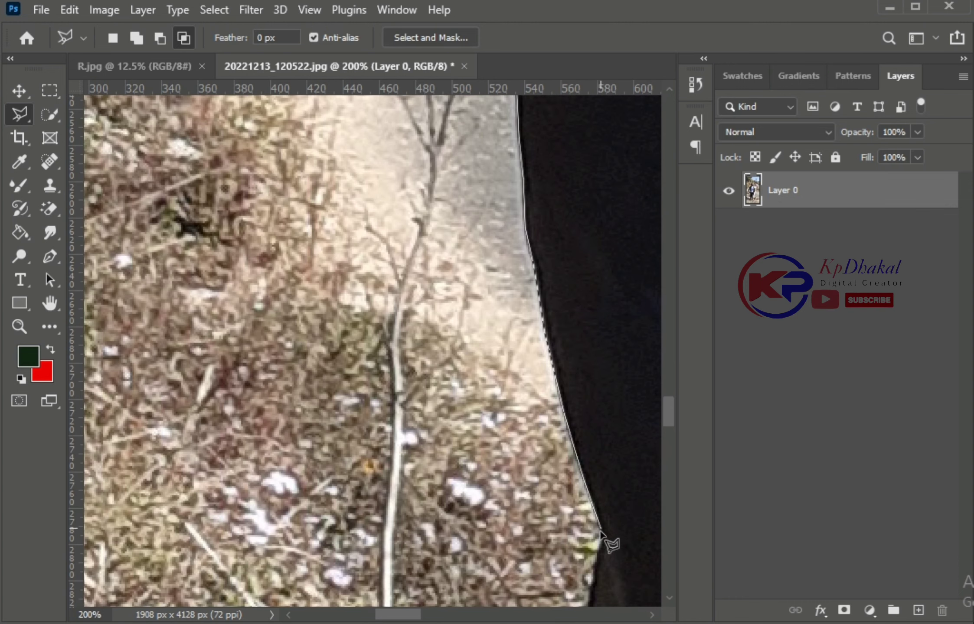
scroll(601, 532, down, 5)
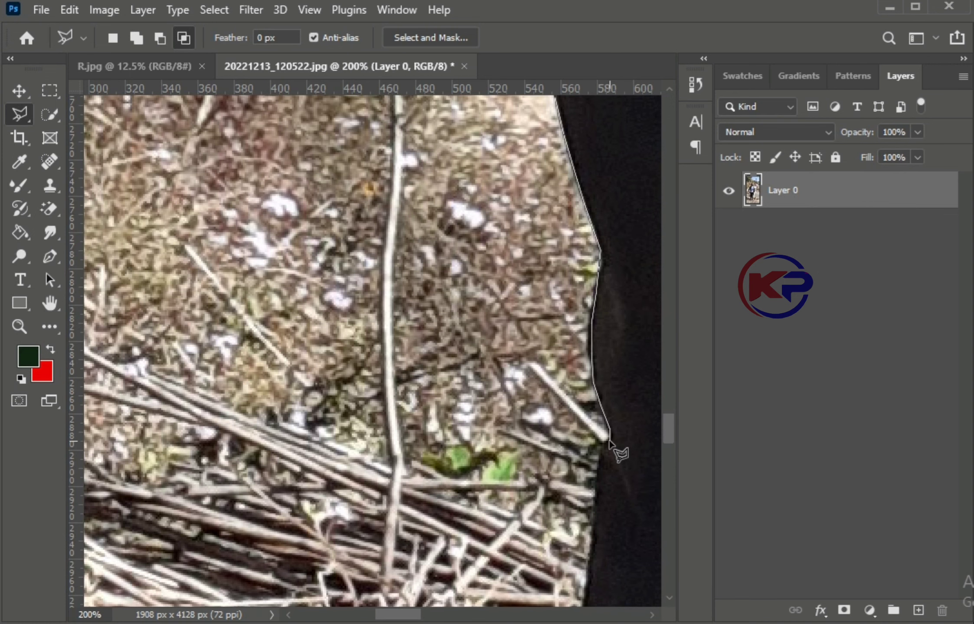
scroll(607, 491, down, 6)
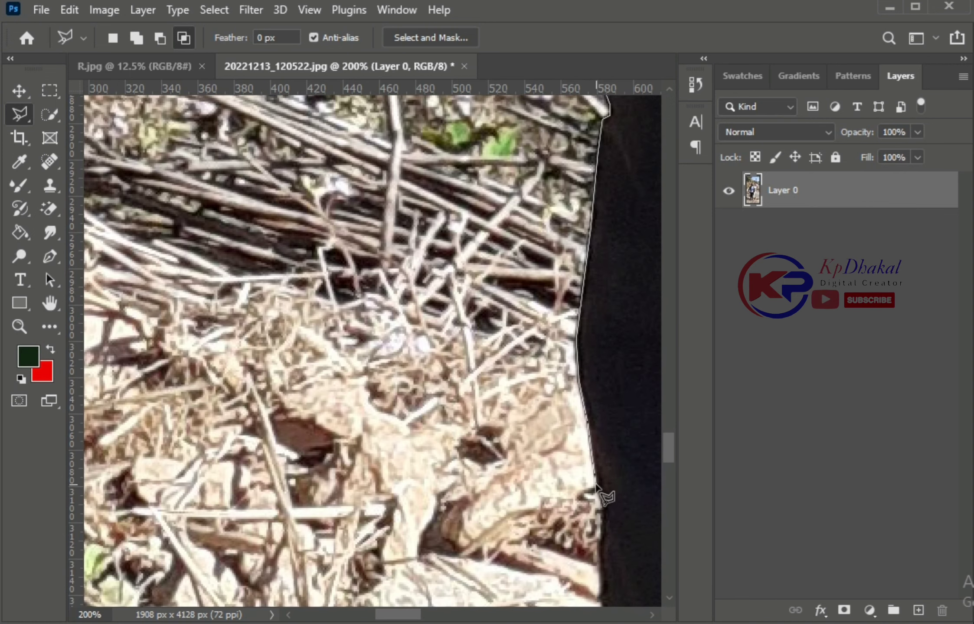
scroll(606, 499, down, 2)
scroll(615, 369, down, 2)
scroll(583, 603, down, 2)
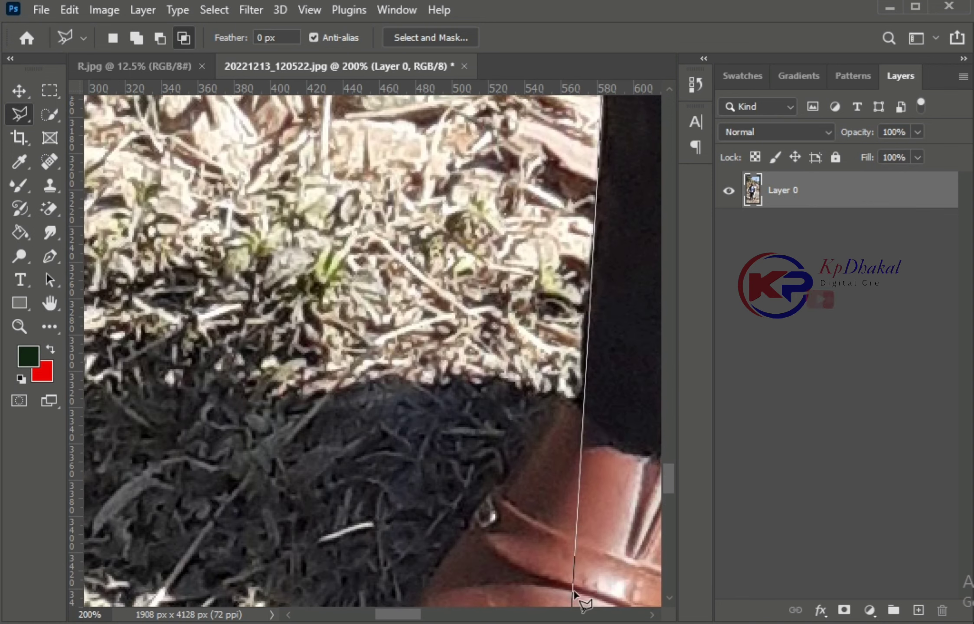
key(ctrl+minus)
key(ctrl+minus)
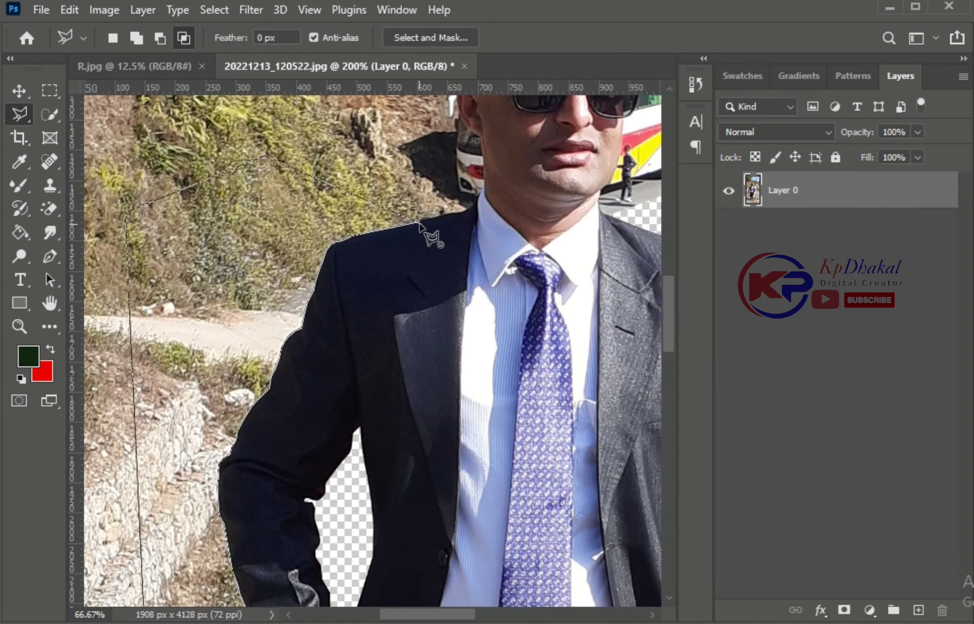
Step: Close the left-side outline and delete that background down to the shoes to transparency
double_click(429, 230)
key(Delete)
scroll(676, 322, down, 10)
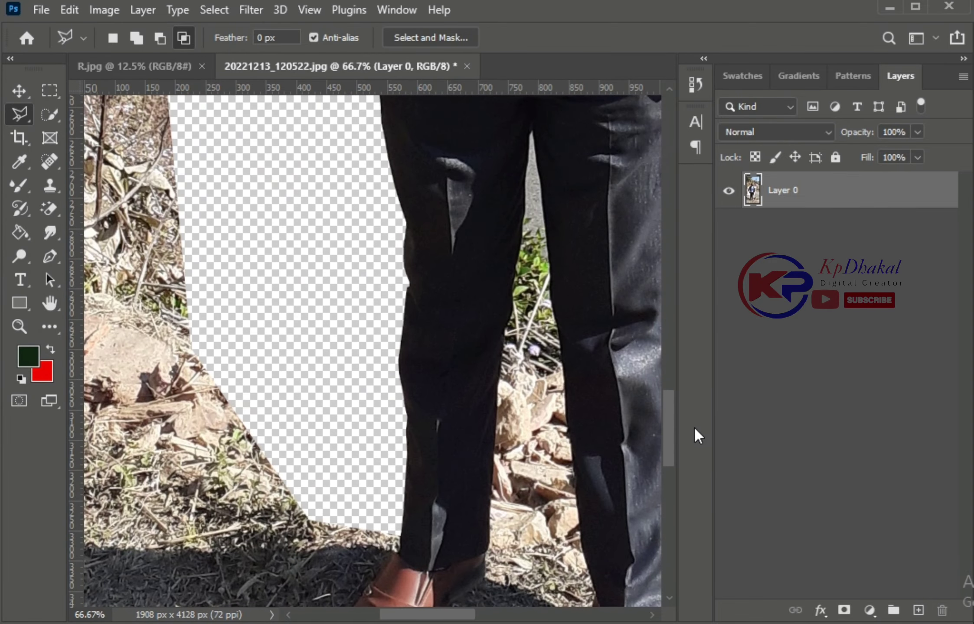
key(ctrl+plus)
key(ctrl+plus)
key(ctrl+plus)
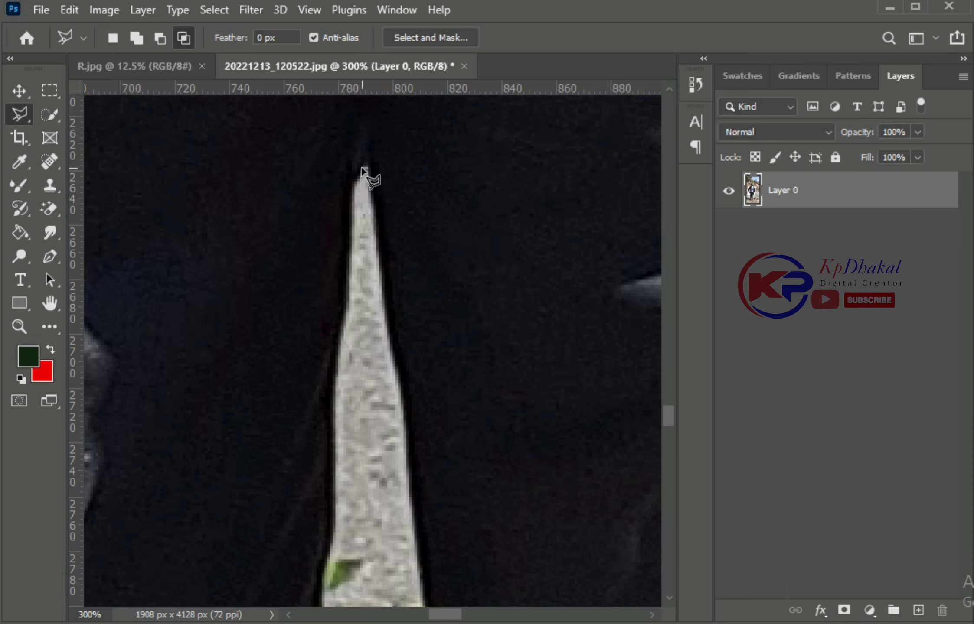
Step: Outline the background gap between the legs, following the trouser edge down to the ground
click(365, 171)
scroll(419, 495, down, 5)
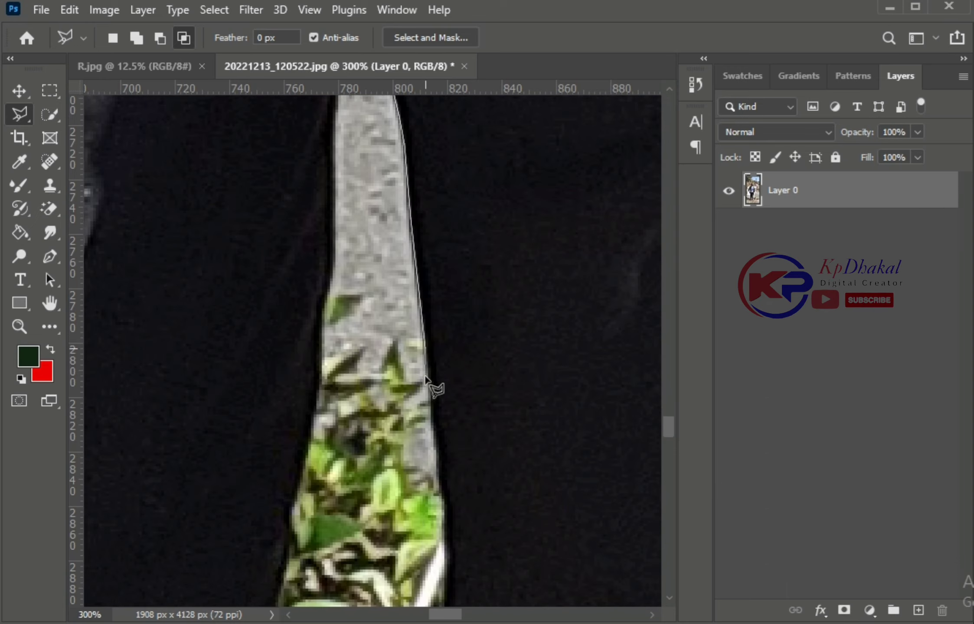
click(445, 590)
scroll(452, 450, down, 5)
scroll(459, 390, down, 2)
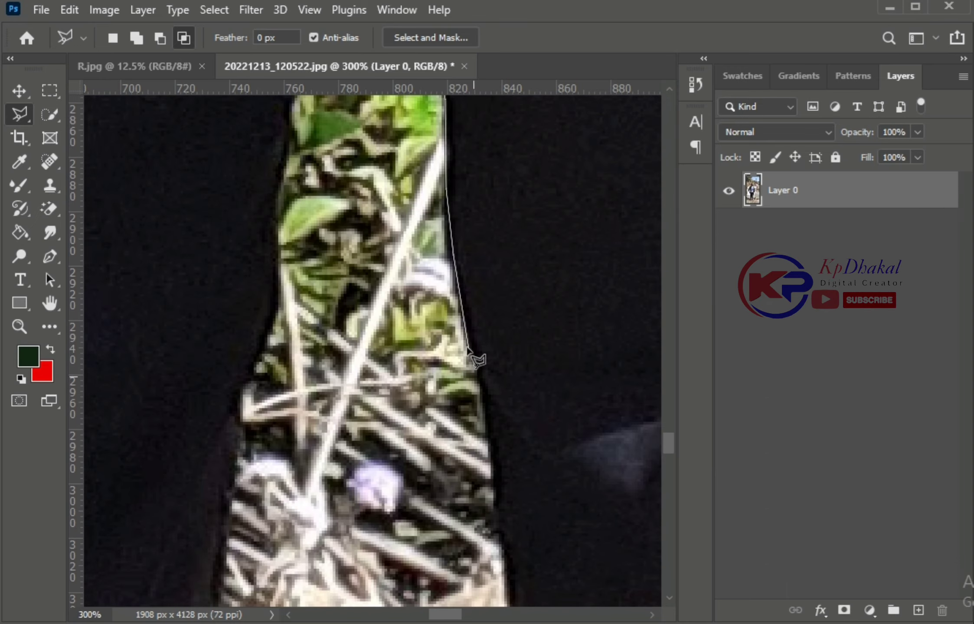
click(504, 515)
scroll(512, 477, down, 4)
scroll(522, 404, down, 4)
click(557, 587)
scroll(557, 588, down, 4)
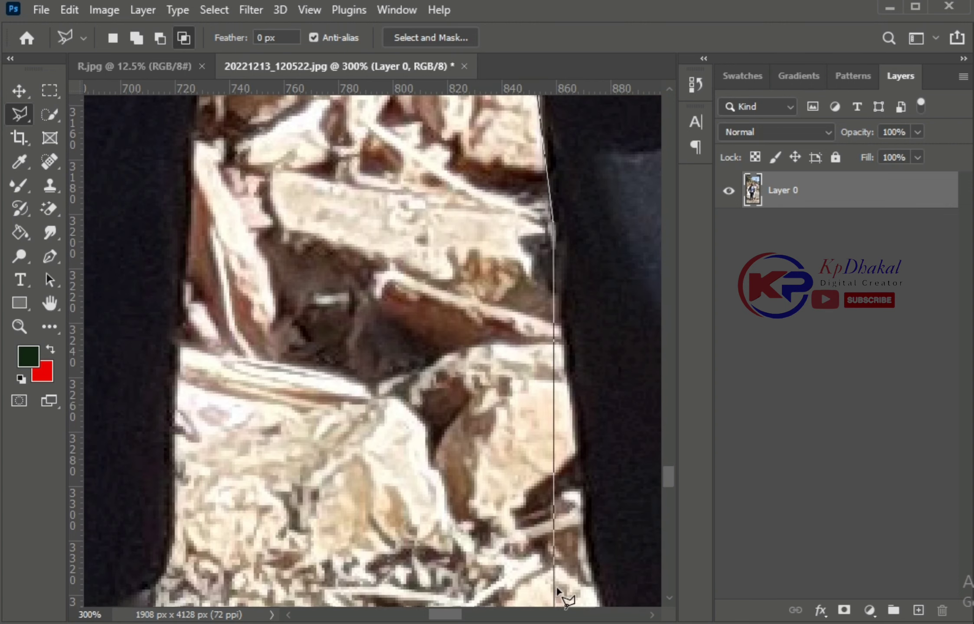
scroll(577, 455, down, 4)
click(589, 339)
scroll(628, 548, left, 3)
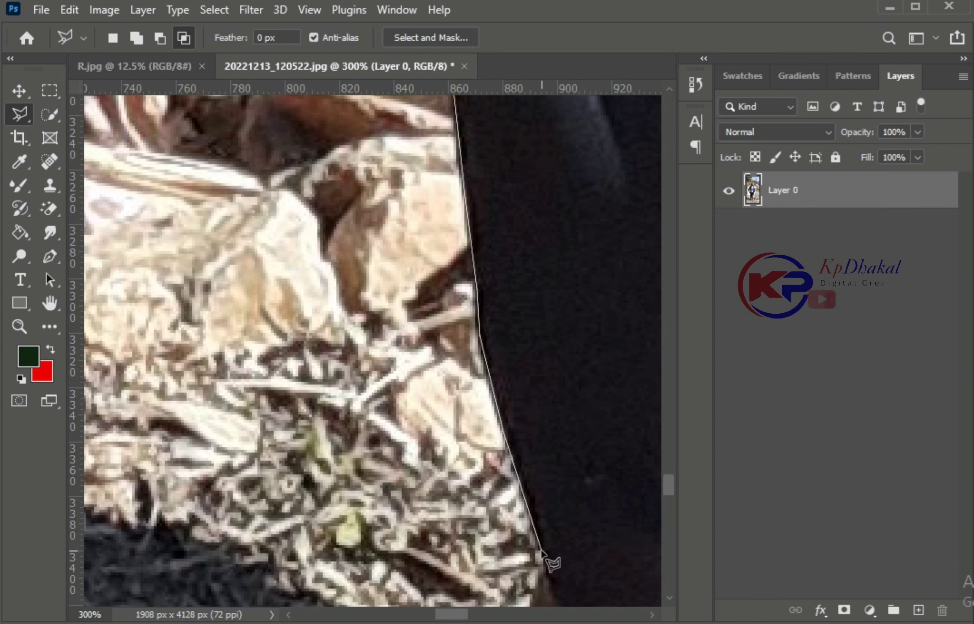
click(542, 559)
scroll(542, 559, down, 1)
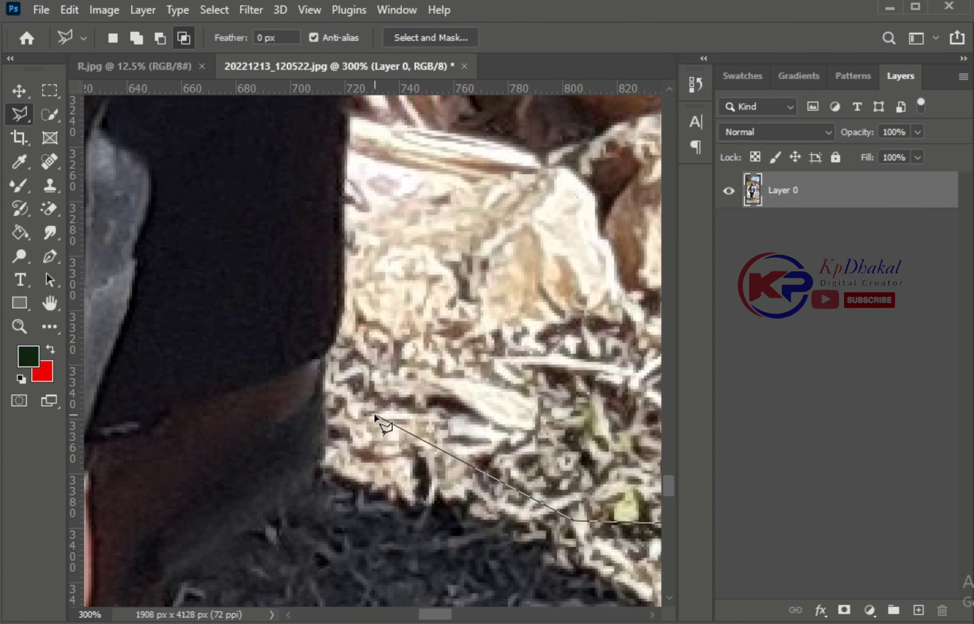
Step: Trace back up the trouser leg, close the outline and delete the strip to transparency
click(350, 138)
scroll(349, 138, up, 3)
scroll(387, 230, up, 3)
scroll(391, 174, up, 3)
scroll(378, 403, up, 3)
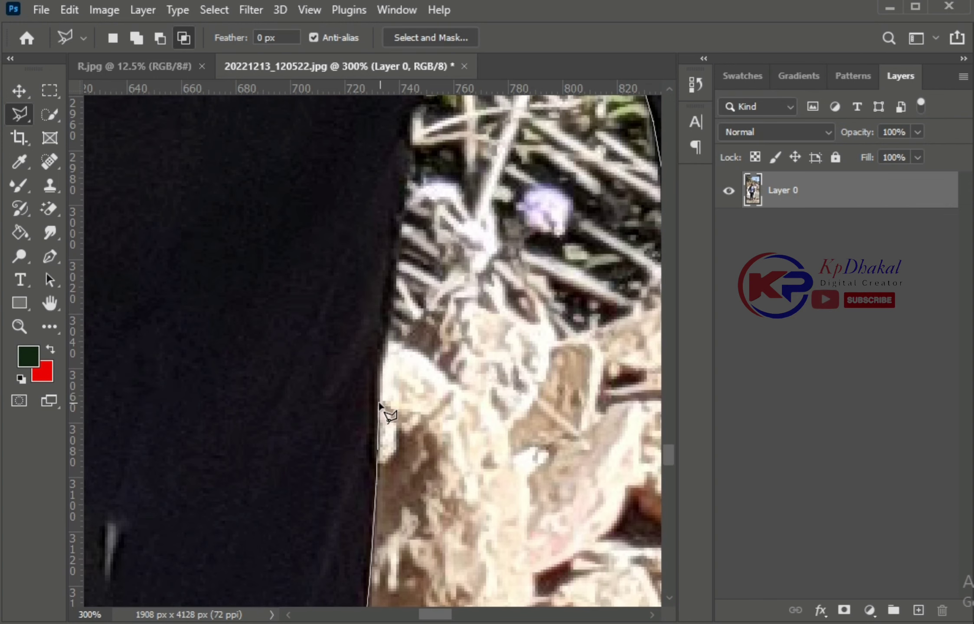
scroll(402, 200, up, 3)
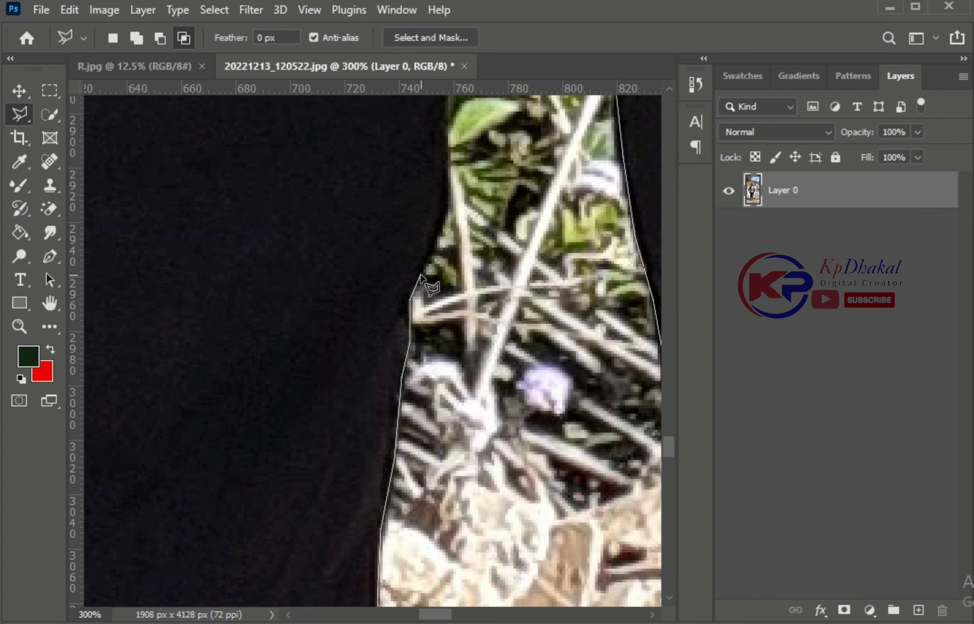
scroll(420, 276, up, 1)
scroll(434, 273, up, 1)
click(449, 261)
click(462, 156)
scroll(468, 174, up, 3)
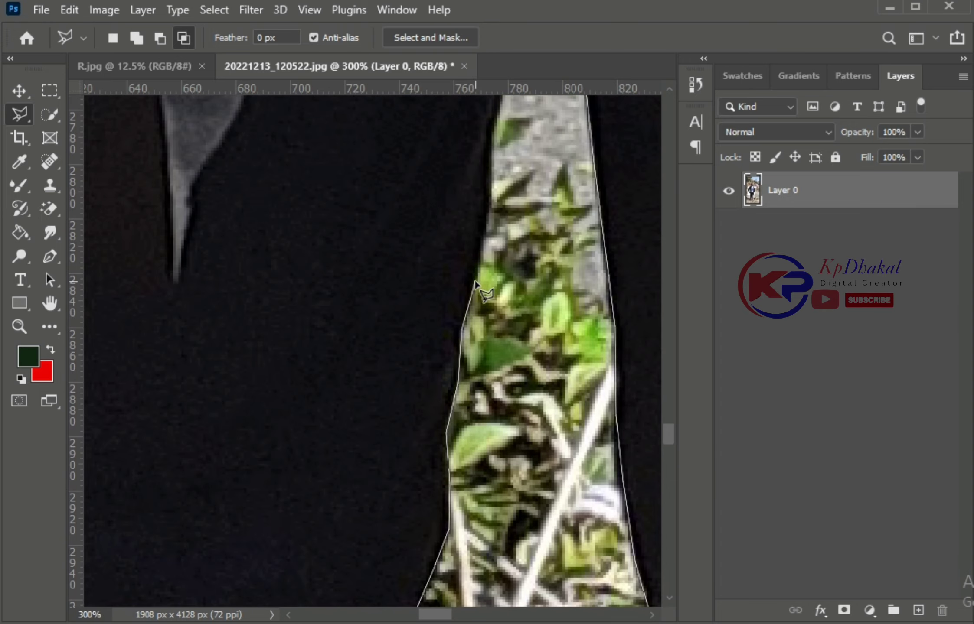
click(491, 170)
scroll(495, 217, up, 3)
scroll(505, 139, up, 4)
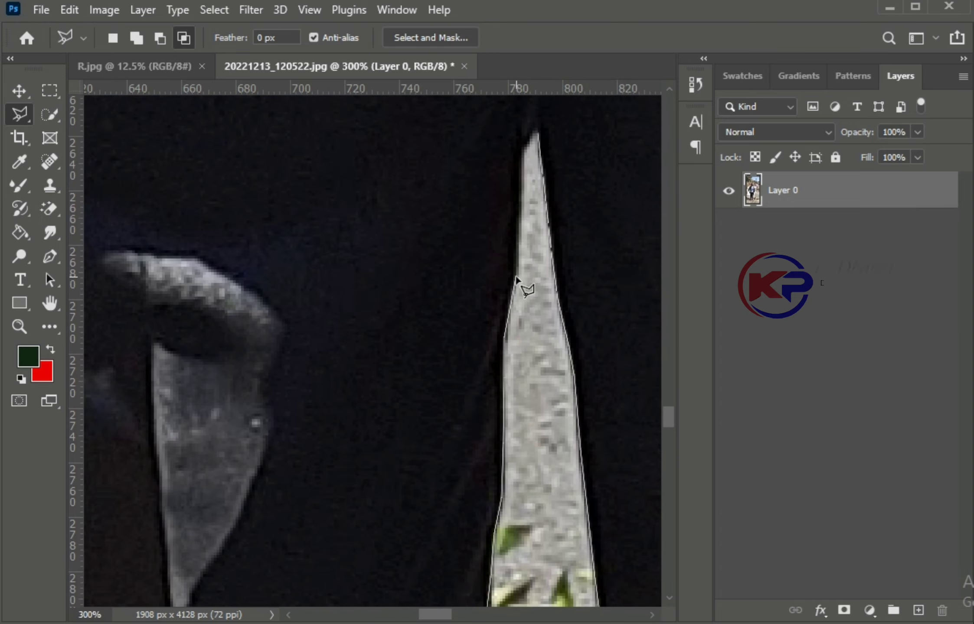
double_click(539, 133)
key(Delete)
key(ctrl+minus)
key(ctrl+minus)
key(ctrl+minus)
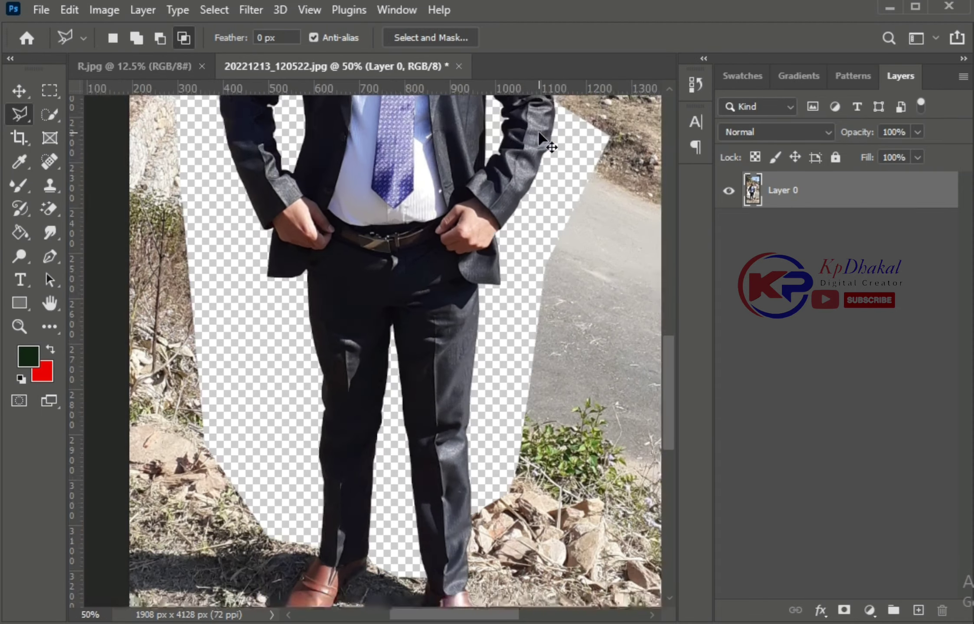
key(ctrl+minus)
Step: Zoom in on the face and trace a Lasso outline down the beanie, ear and jaw
key(ctrl+plus)
key(ctrl+plus)
key(ctrl+plus)
key(ctrl+plus)
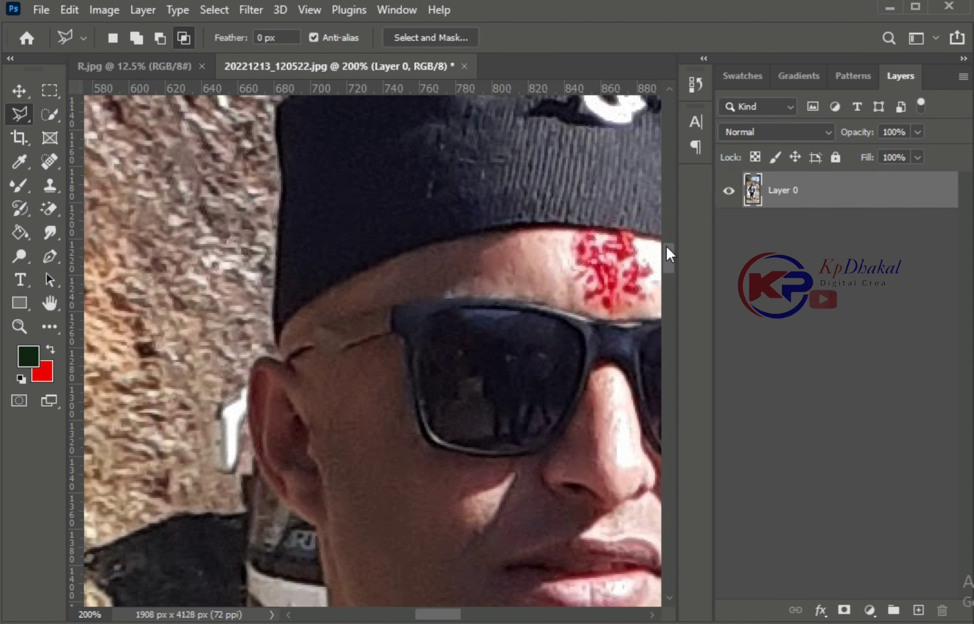
scroll(419, 200, up, 3)
key(ctrl+plus)
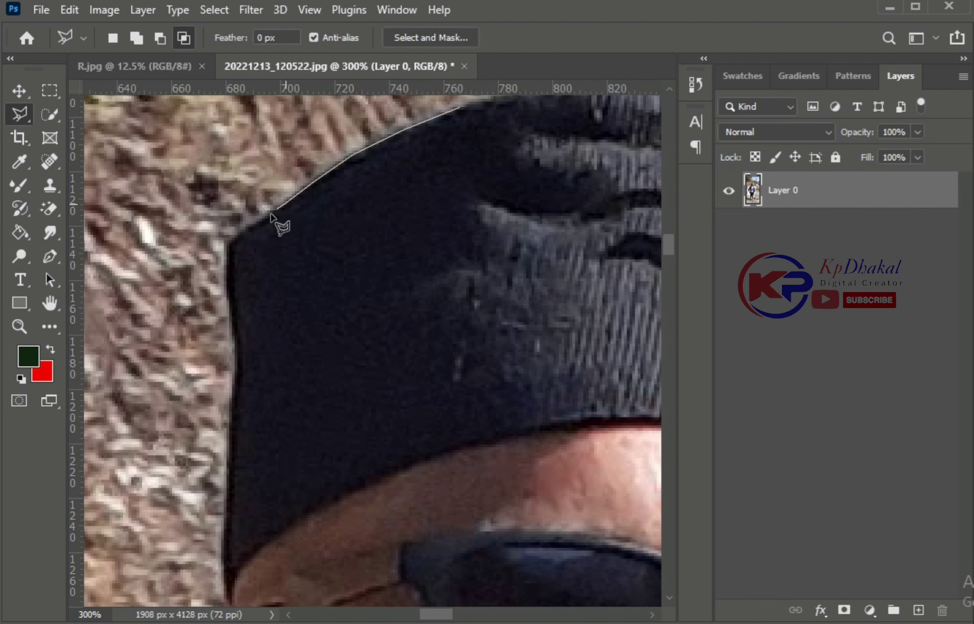
click(223, 245)
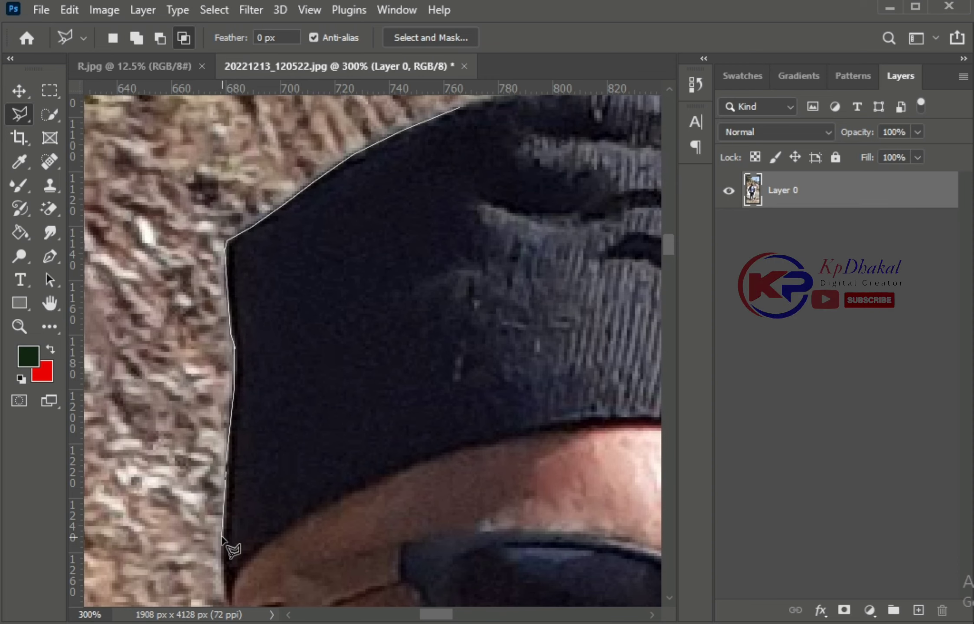
scroll(222, 537, down, 3)
scroll(214, 390, down, 1)
scroll(214, 390, up, 1)
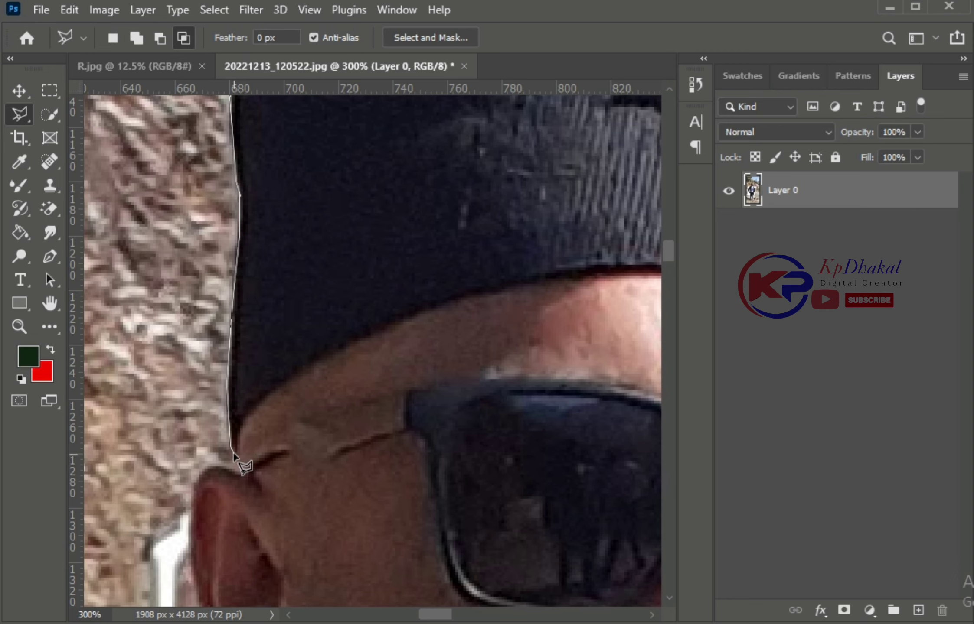
scroll(199, 475, down, 3)
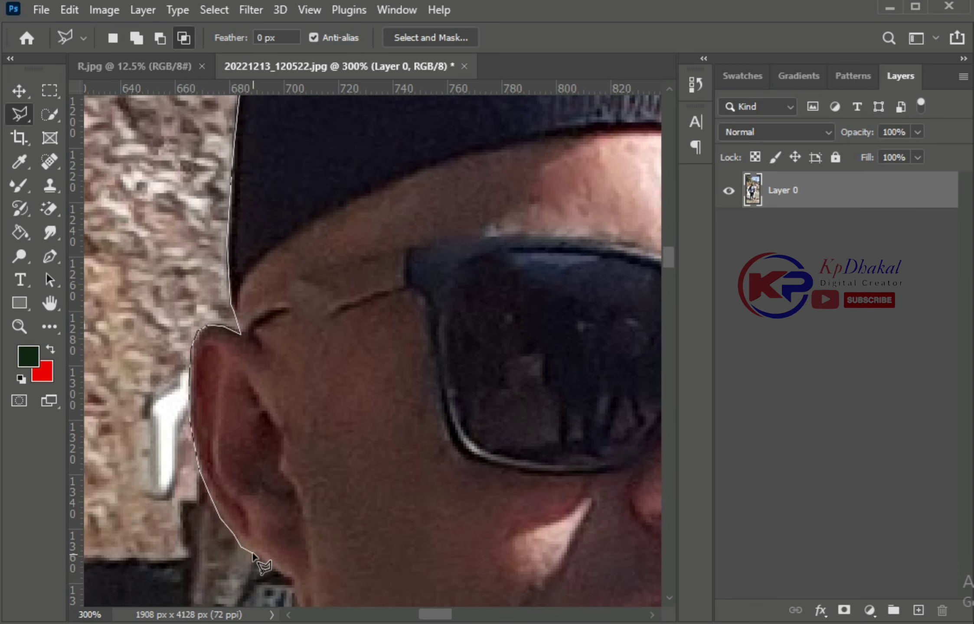
scroll(296, 578, down, 4)
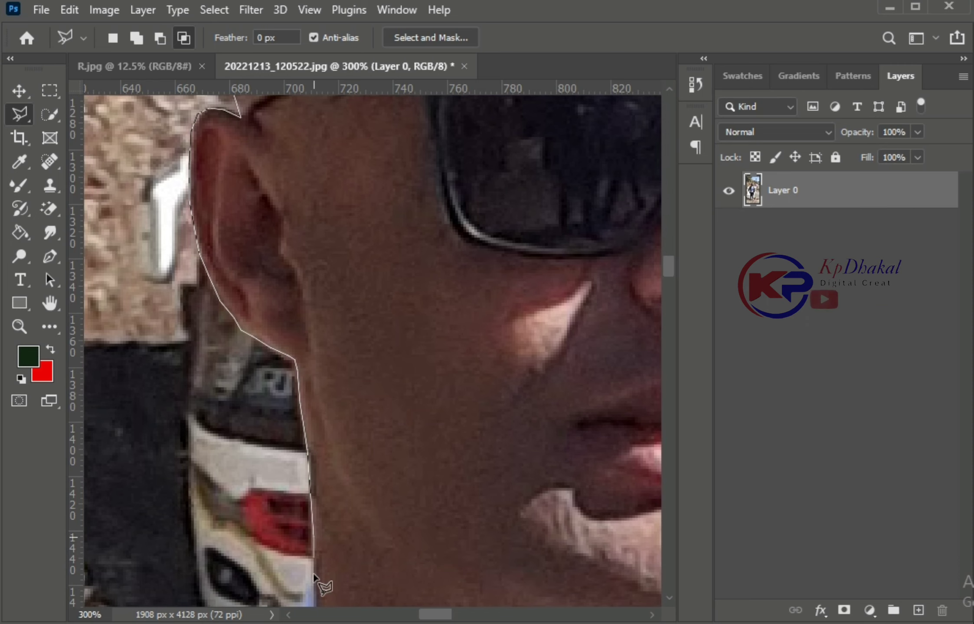
scroll(320, 581, down, 4)
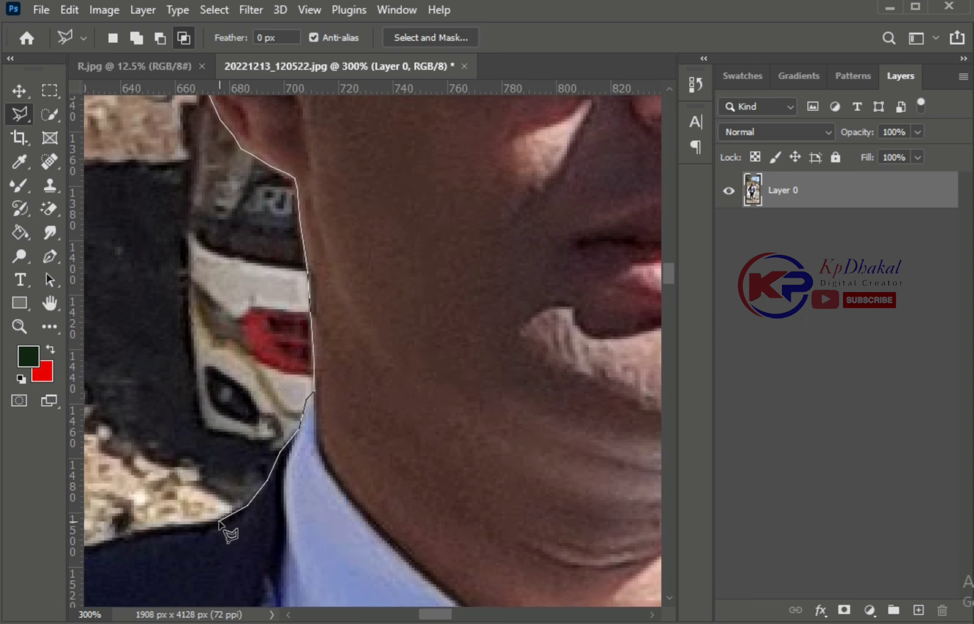
scroll(219, 525, left, 5)
scroll(120, 130, up, 10)
Step: Enclose the rocky background left of the head and delete it to transparency
click(178, 262)
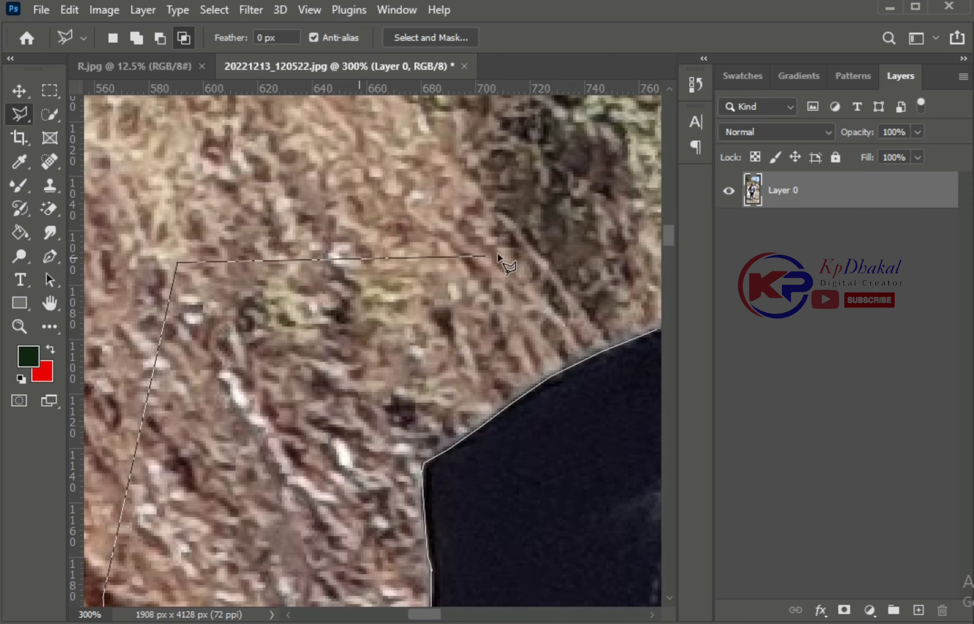
scroll(434, 239, right, 5)
double_click(325, 341)
key(Delete)
Step: Start a Polygonal Lasso outline down the right edge of the sunglasses
scroll(564, 390, down, 5)
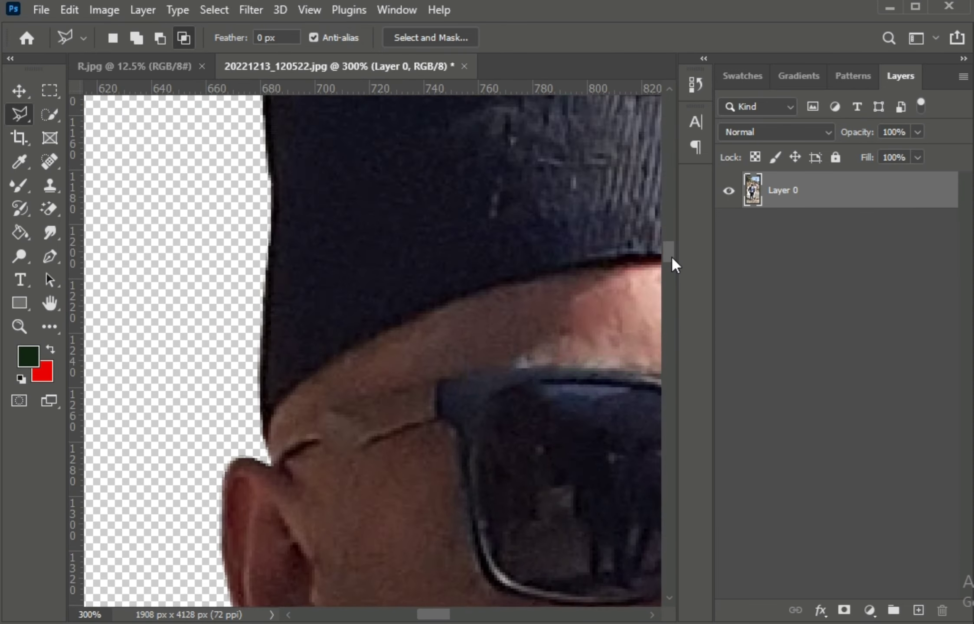
scroll(521, 226, up, 3)
scroll(477, 208, right, 8)
scroll(392, 185, right, 1)
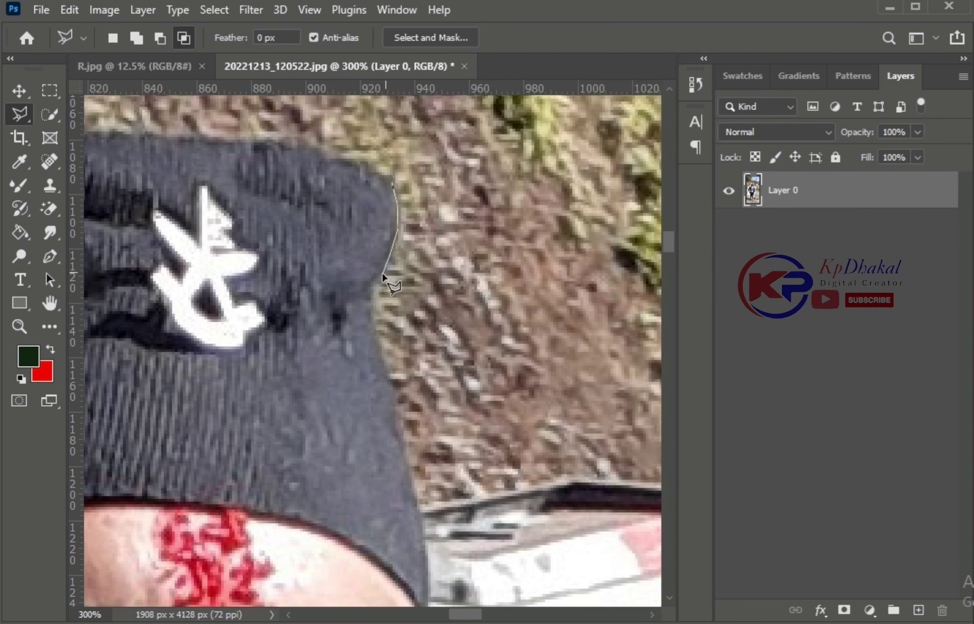
scroll(407, 382, down, 5)
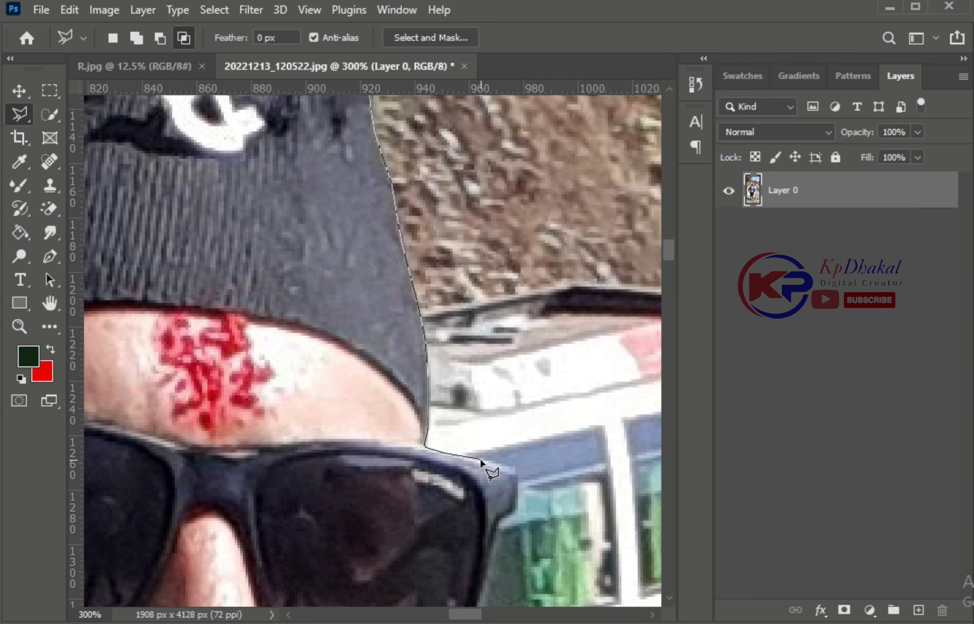
click(517, 468)
click(516, 506)
click(499, 525)
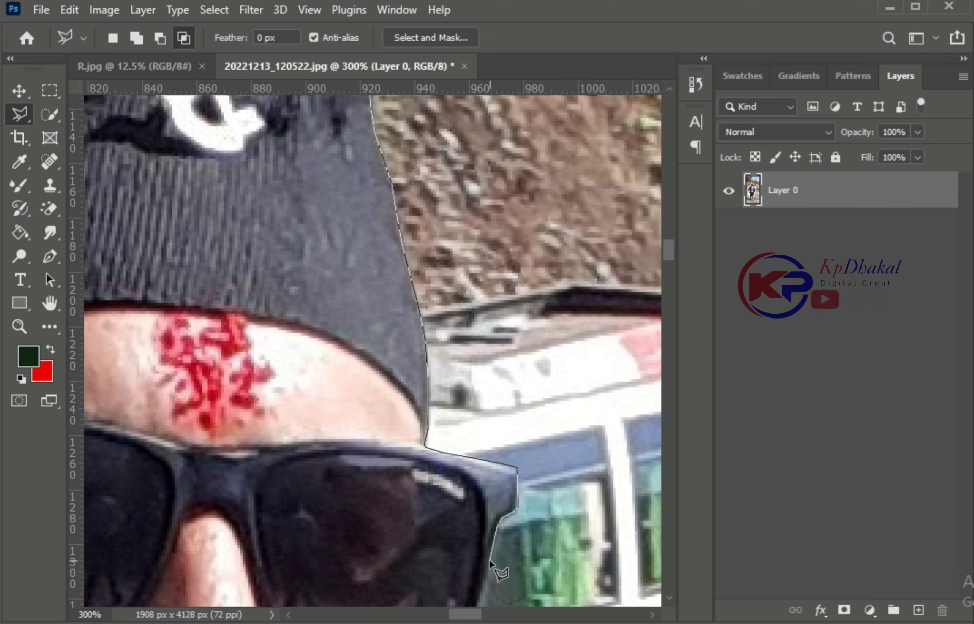
Step: Continue the outline across the cheek, down the jawline to where the neck meets the collar
scroll(493, 563, down, 6)
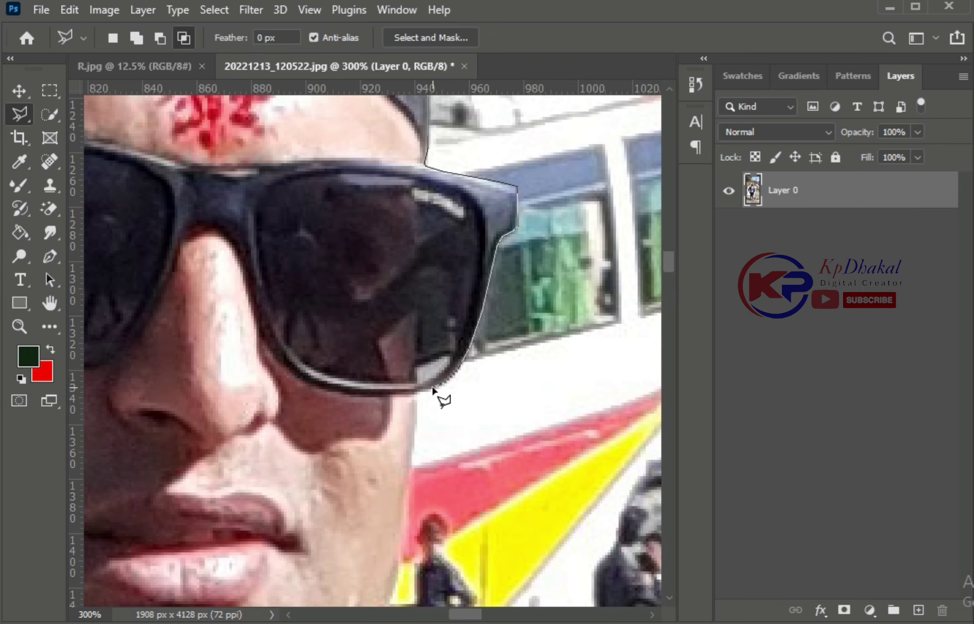
click(406, 516)
scroll(407, 516, down, 6)
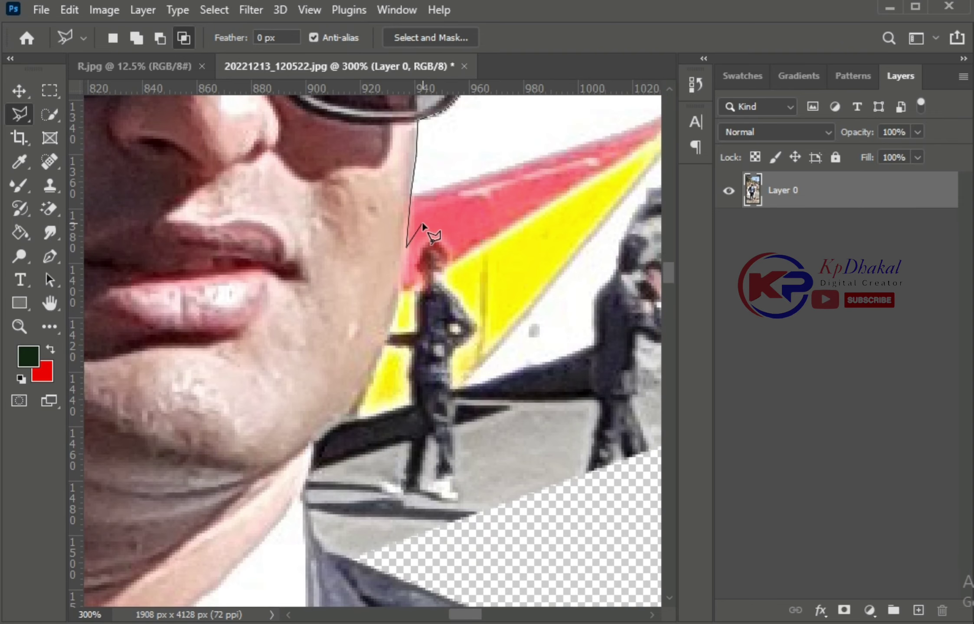
click(399, 299)
click(375, 369)
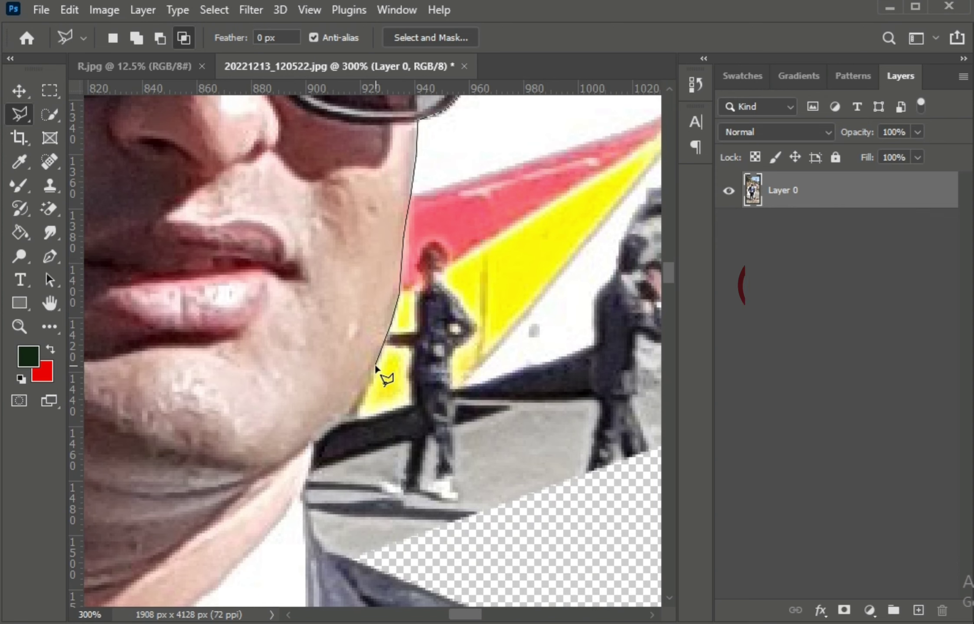
click(345, 418)
scroll(312, 466, down, 5)
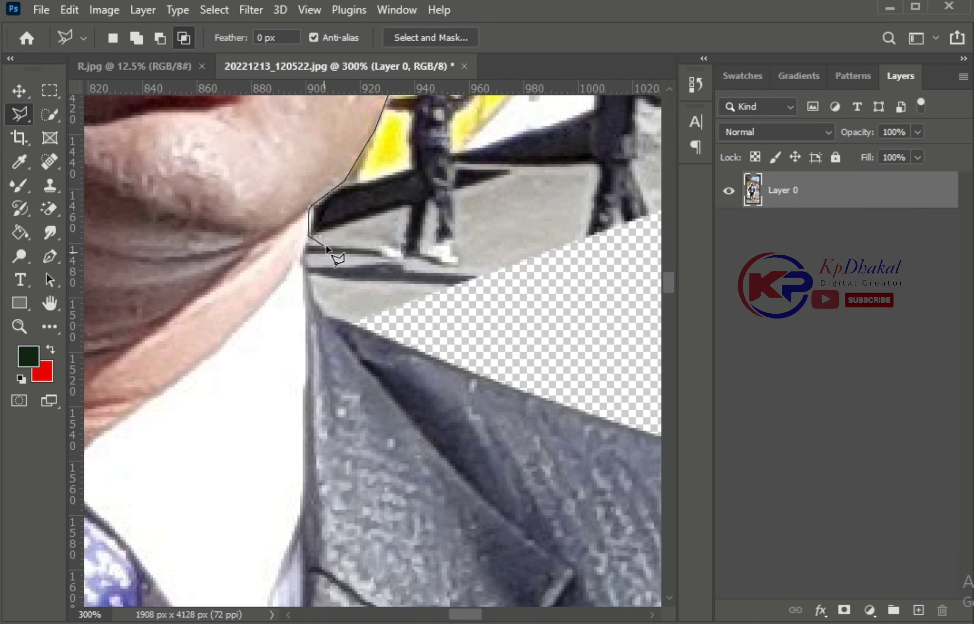
click(327, 318)
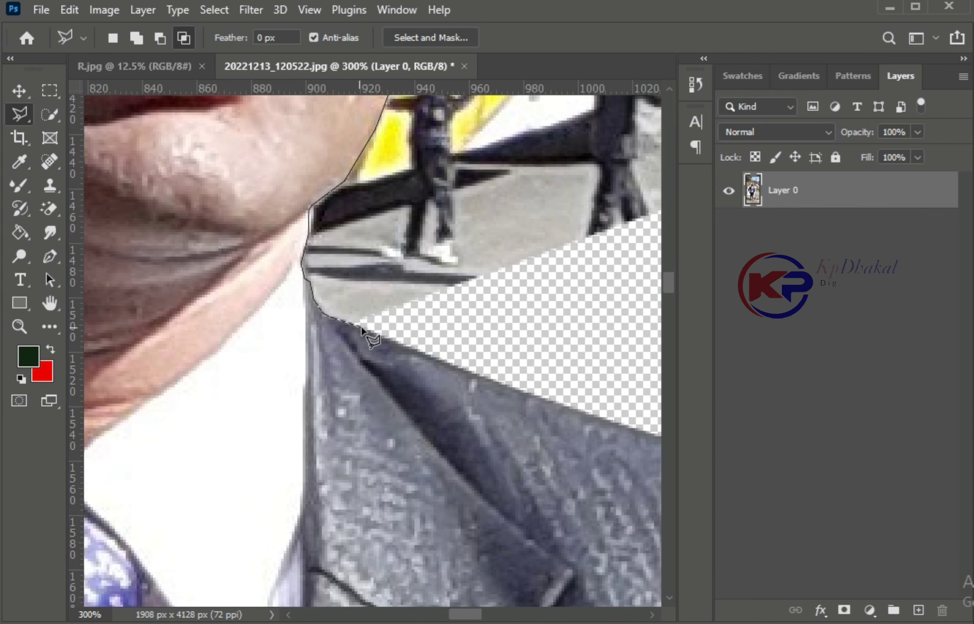
Step: Enclose the hillside along the collar edge and delete it to transparency
click(591, 413)
scroll(652, 195, up, 5)
click(587, 163)
scroll(587, 163, up, 2)
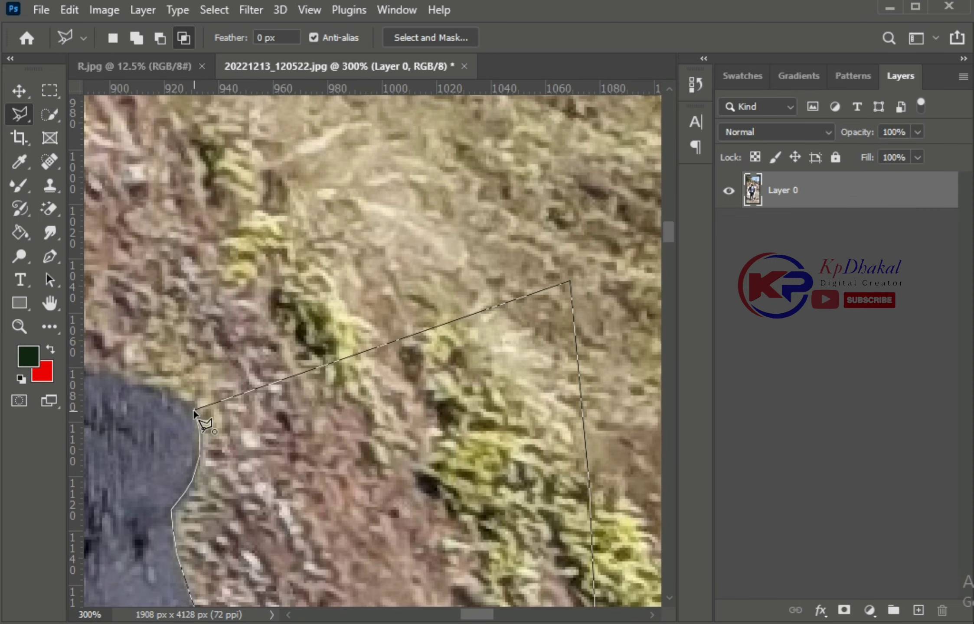
double_click(200, 418)
key(Delete)
Step: Outline the rock area beside the trouser leg with the Polygonal Lasso and delete it
scroll(422, 592, up, 3)
click(122, 414)
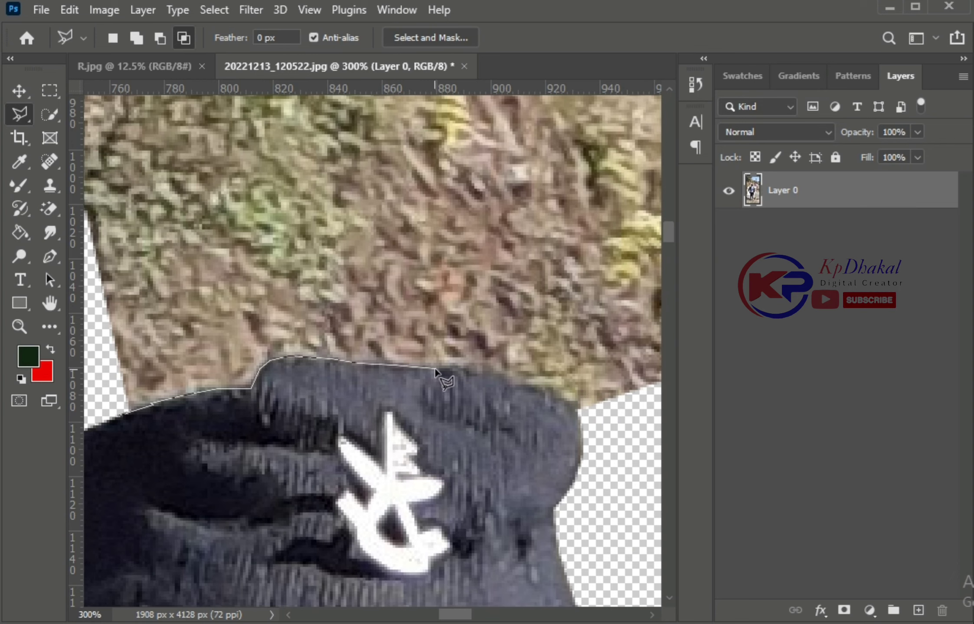
click(482, 370)
click(507, 384)
drag(558, 401, 454, 405)
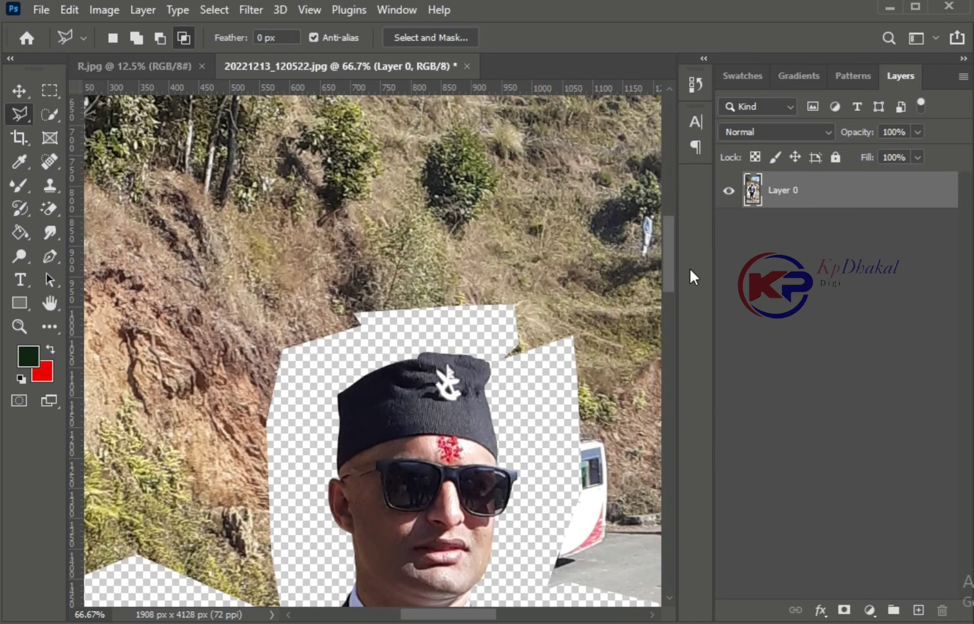
mouse_move(690, 272)
mouse_down()
mouse_move(680, 359)
mouse_move(687, 460)
mouse_up()
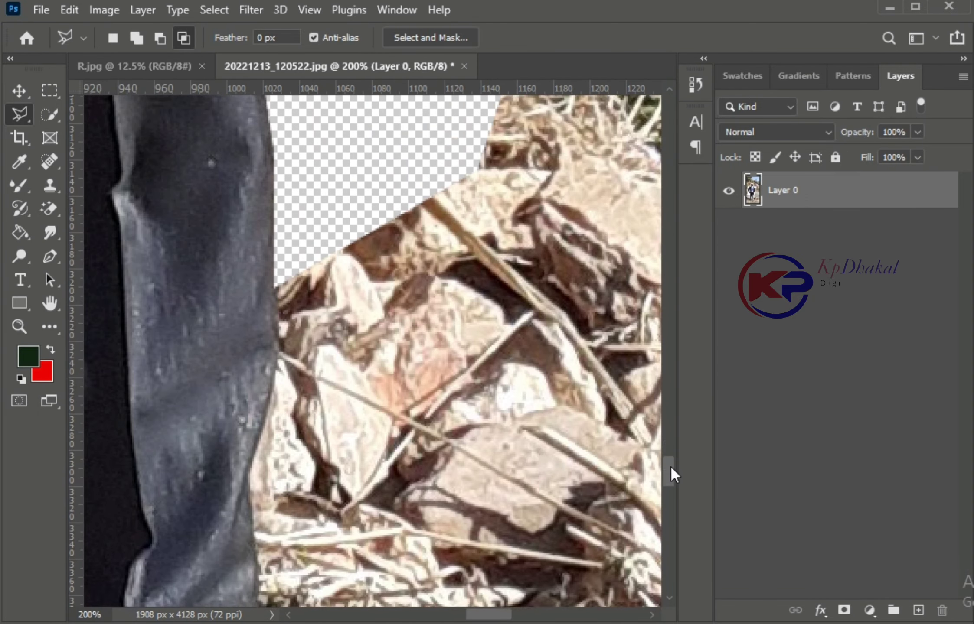
scroll(674, 474, up, 1)
click(250, 495)
scroll(253, 354, down, 5)
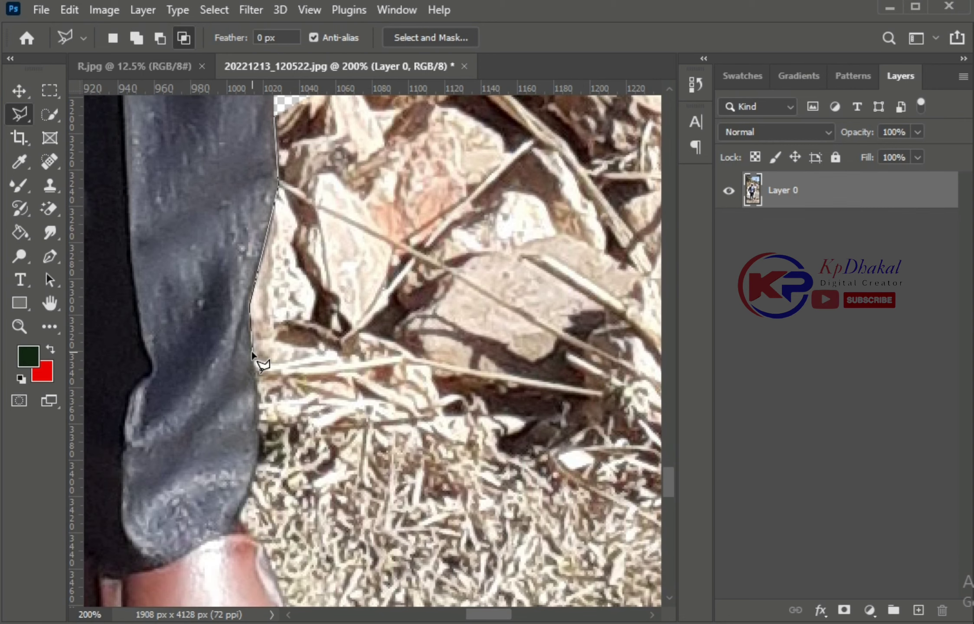
scroll(527, 445, up, 5)
click(276, 340)
key(Delete)
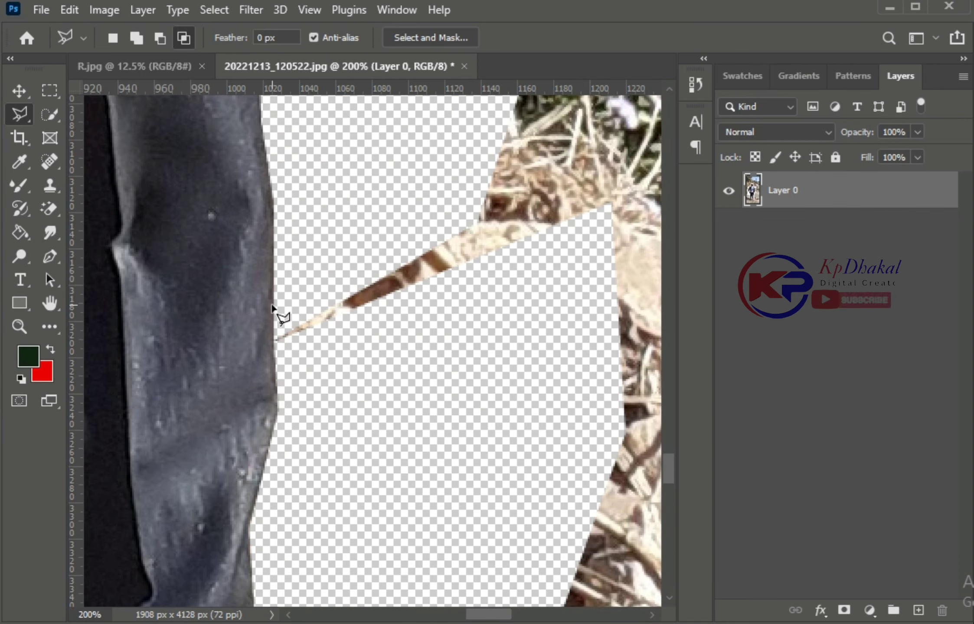
Step: Delete the leftover background and the ground below the shoes to transparency
click(276, 325)
key(Delete)
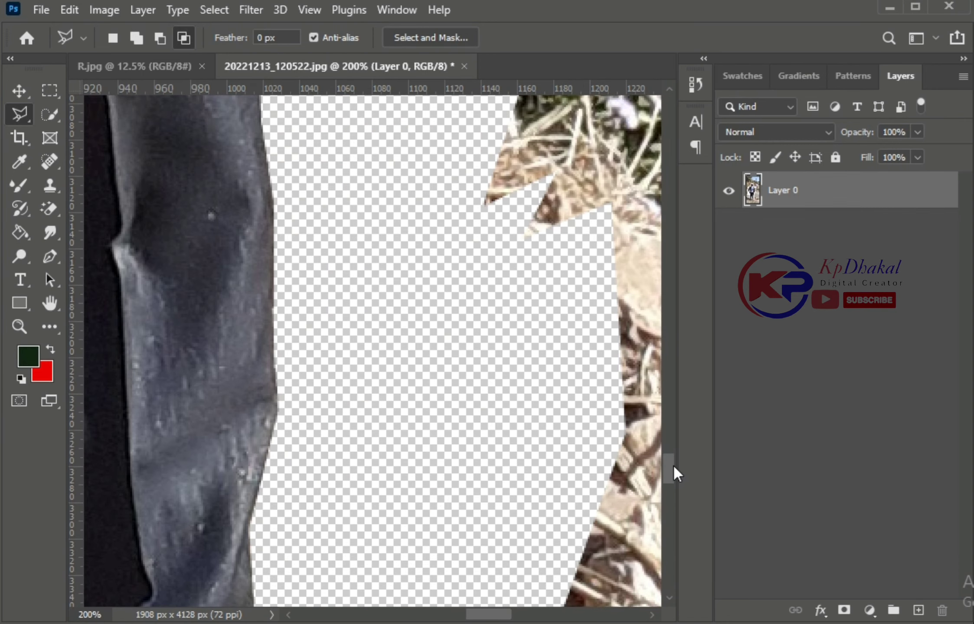
key(ctrl+minus)
key(ctrl+minus)
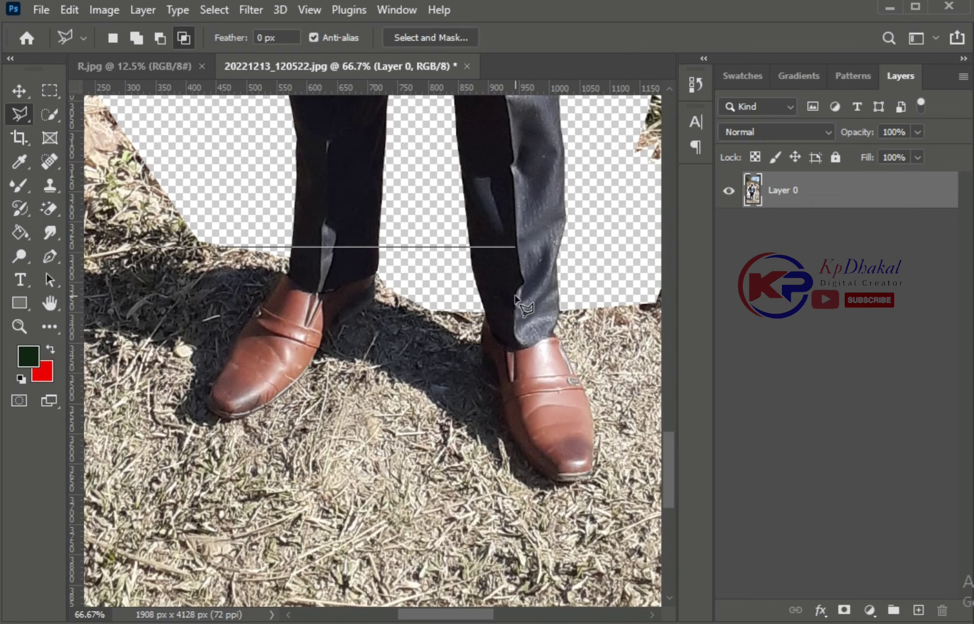
click(540, 247)
click(650, 525)
click(210, 529)
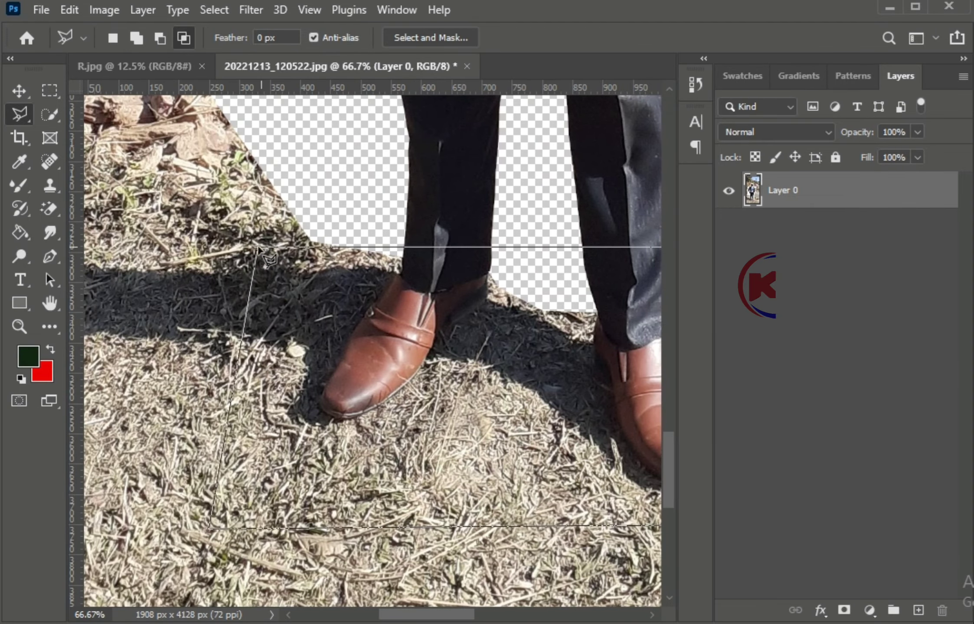
click(258, 248)
key(Delete)
key(ctrl+minus)
key(ctrl+minus)
key(ctrl+minus)
right_click(50, 209)
Step: With the Eraser brush, erase the grass around the head and the hillside, bus and sky
click(130, 209)
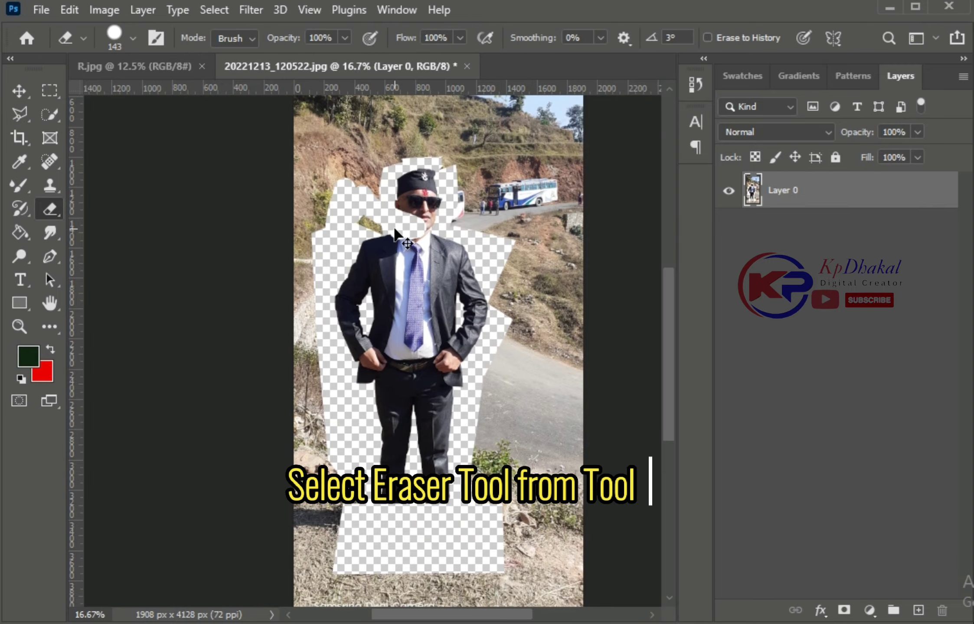
key(ctrl+plus)
key(ctrl+plus)
key(ctrl+plus)
scroll(373, 304, up, 3)
key(ctrl+plus)
key(ctrl+plus)
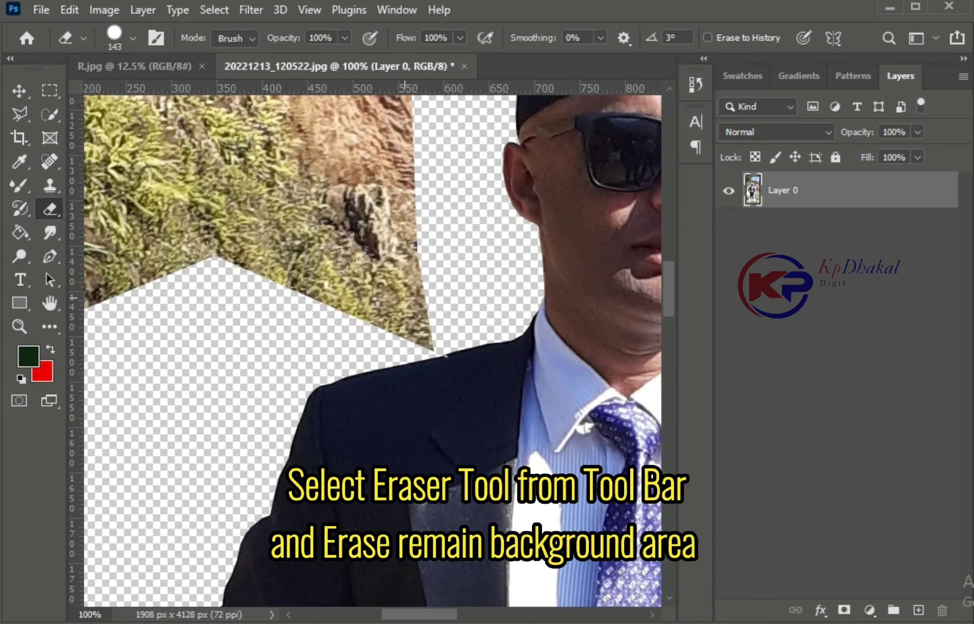
mouse_move(353, 247)
mouse_down()
mouse_move(347, 156)
mouse_move(206, 169)
mouse_move(152, 260)
mouse_up()
key(ctrl+minus)
key(ctrl+minus)
key(ctrl+minus)
key(ctrl+minus)
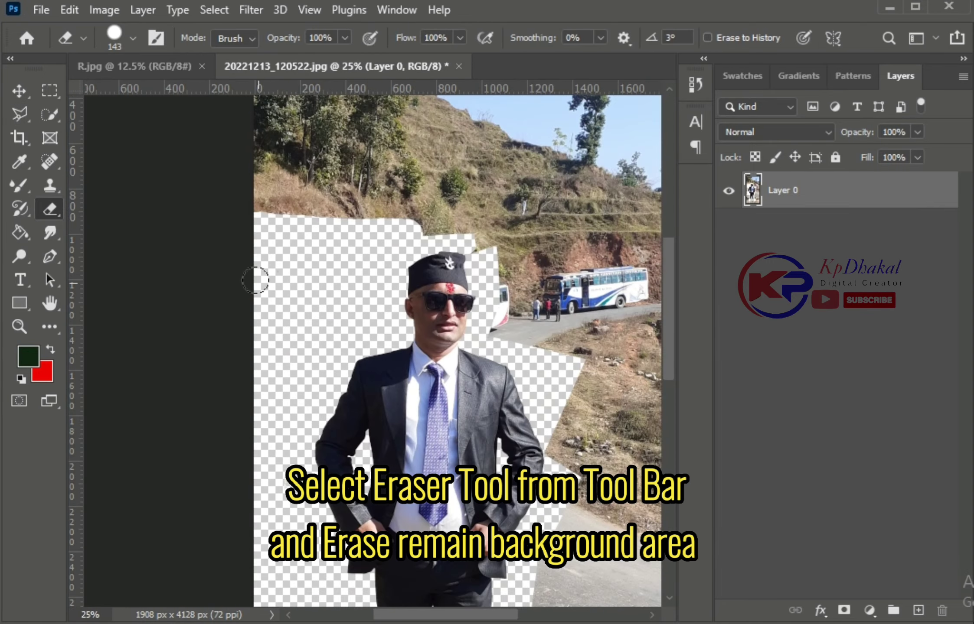
mouse_move(256, 280)
mouse_down()
mouse_move(413, 218)
mouse_move(577, 217)
mouse_move(615, 196)
mouse_move(490, 118)
mouse_move(633, 282)
mouse_move(564, 391)
mouse_up()
Step: Erase the remaining hillside at the lower right of the man
key(ctrl+plus)
key(ctrl+plus)
key(ctrl+plus)
key(ctrl+plus)
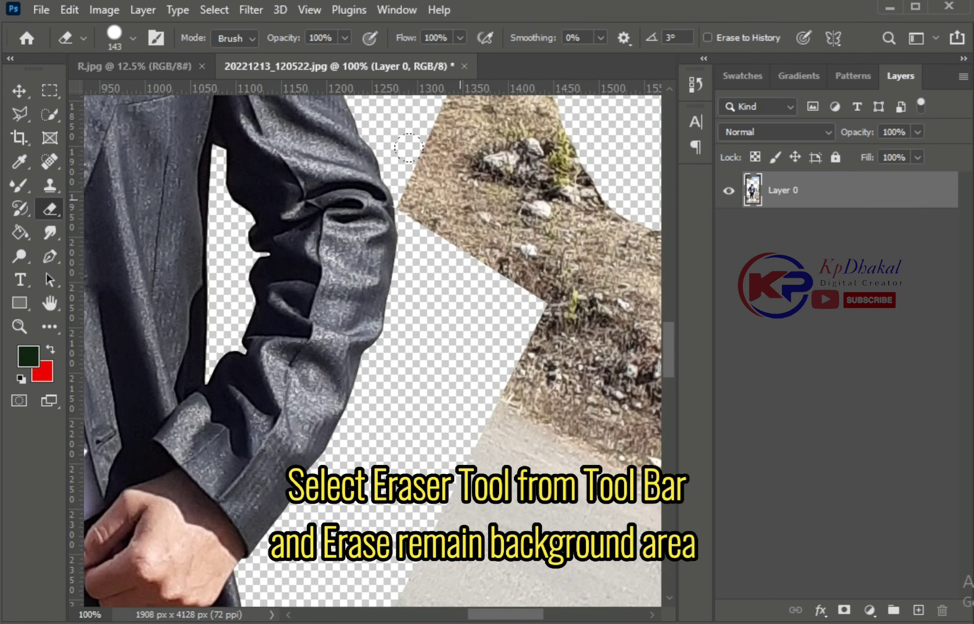
mouse_move(408, 148)
mouse_down()
mouse_move(542, 196)
mouse_move(600, 250)
mouse_up()
scroll(601, 250, down, 5)
scroll(564, 173, up, 2)
drag(564, 173, 335, 416)
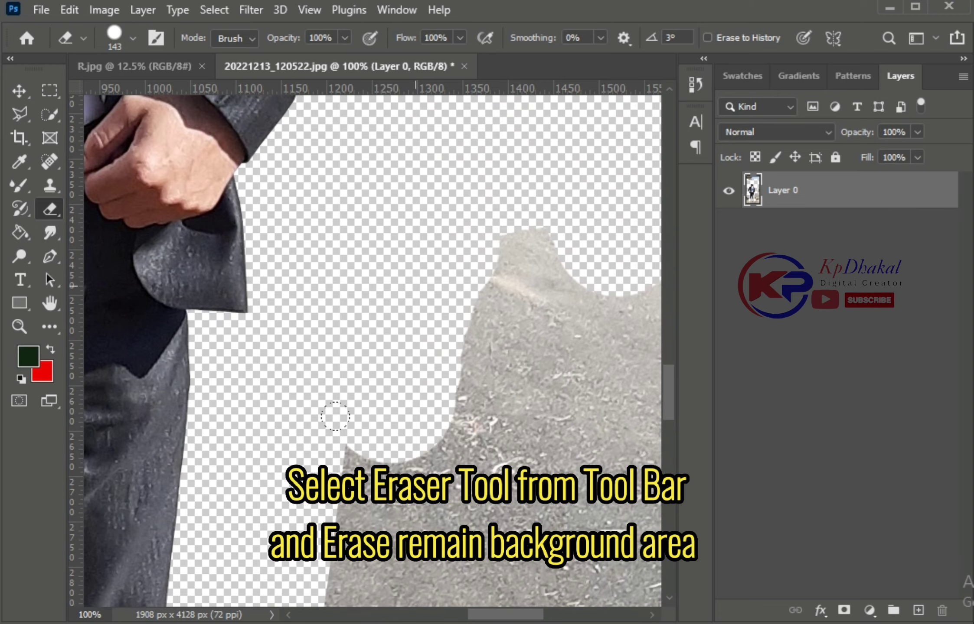
mouse_move(669, 392)
mouse_down()
mouse_move(683, 519)
mouse_move(517, 261)
mouse_up()
key(ctrl+minus)
key(ctrl+minus)
key(ctrl+minus)
Step: Erase the gravel below the man and the trees and sky at the top
drag(506, 398, 100, 410)
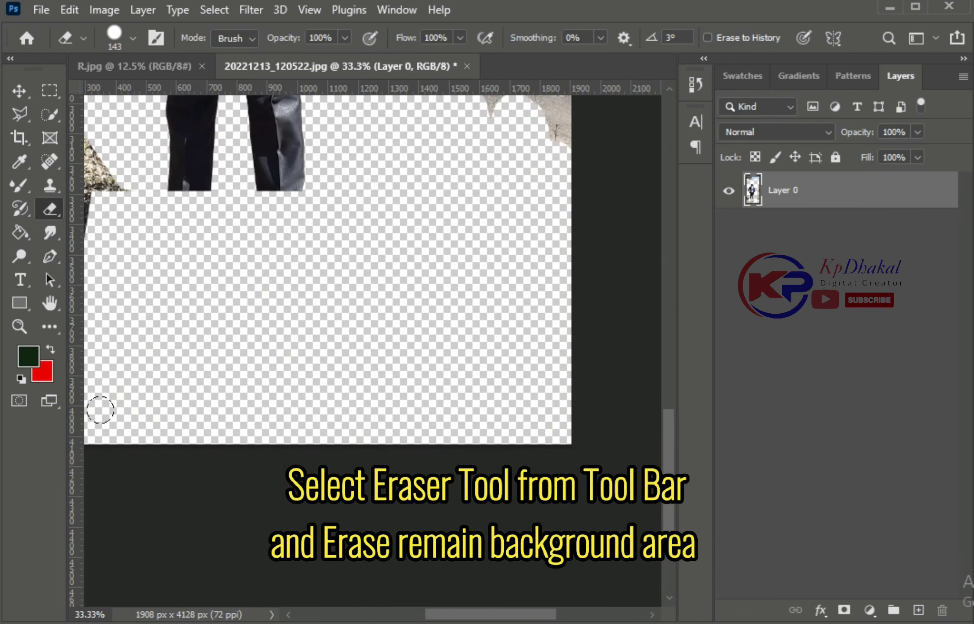
scroll(100, 410, left, 5)
drag(269, 412, 282, 108)
scroll(303, 217, up, 5)
scroll(343, 201, up, 5)
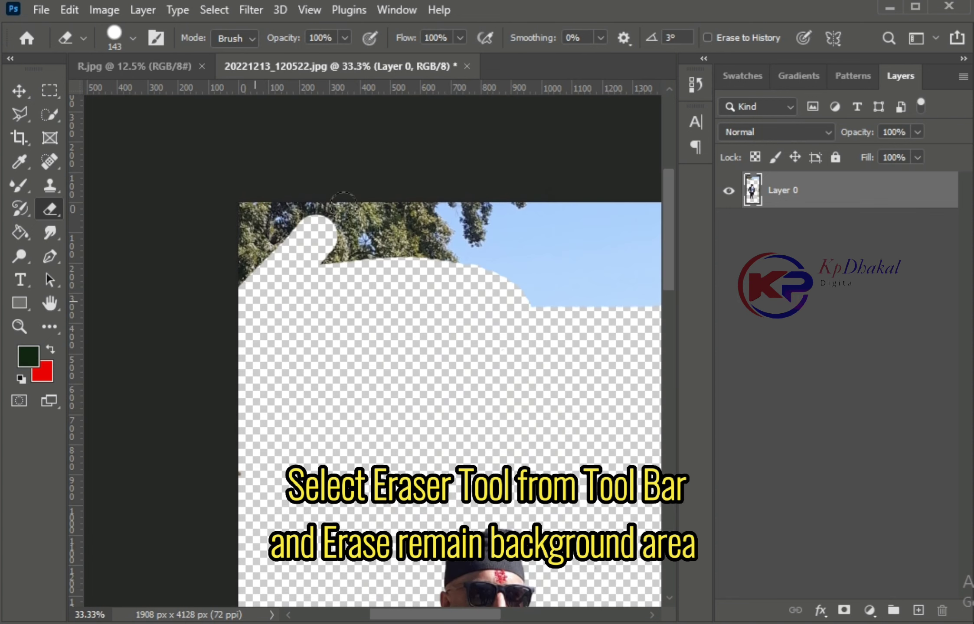
mouse_move(343, 202)
mouse_down()
mouse_move(544, 207)
mouse_move(650, 243)
mouse_up()
scroll(431, 165, right, 5)
Step: Erase the last leftover background patches beside the man and view the whole cut-out
drag(430, 195, 626, 285)
scroll(625, 285, down, 8)
drag(520, 498, 463, 510)
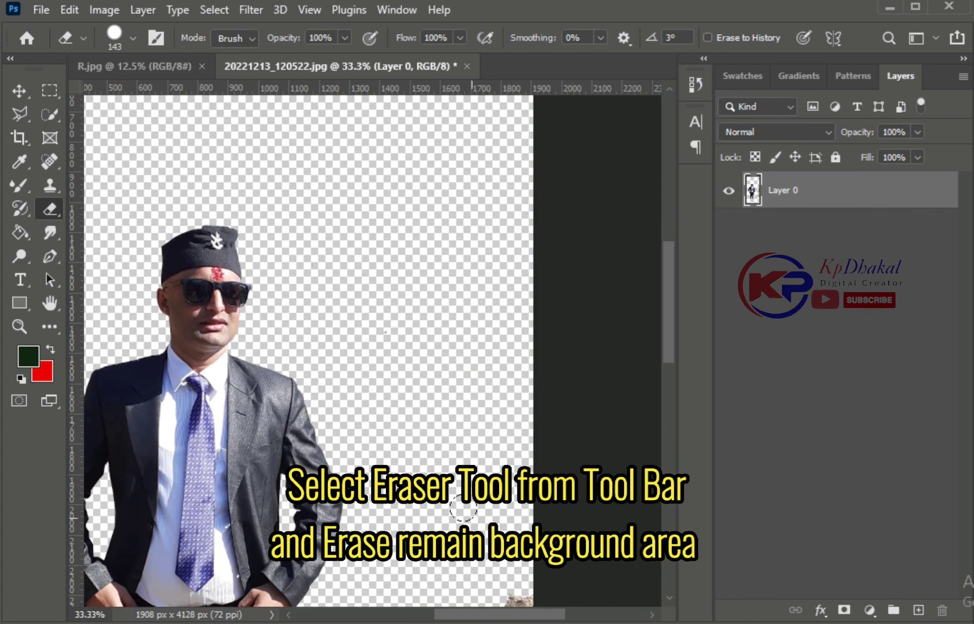
scroll(463, 509, down, 5)
drag(496, 279, 477, 416)
key(ctrl+minus)
key(ctrl+minus)
key(ctrl+minus)
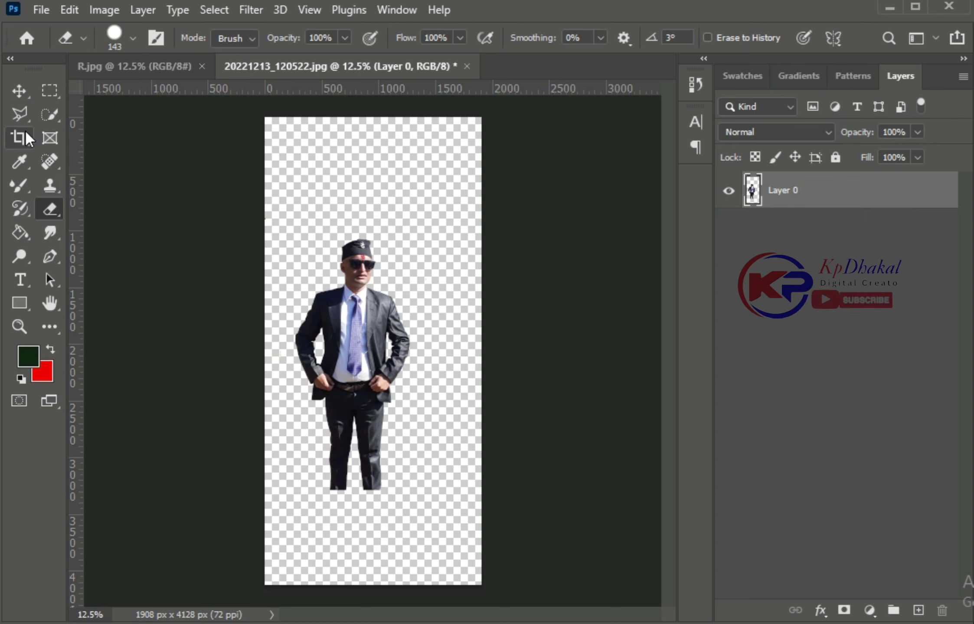
click(25, 134)
Step: Crop the canvas to just above the cap and below the feet, giving 1908 × 2396 px
drag(376, 118, 379, 170)
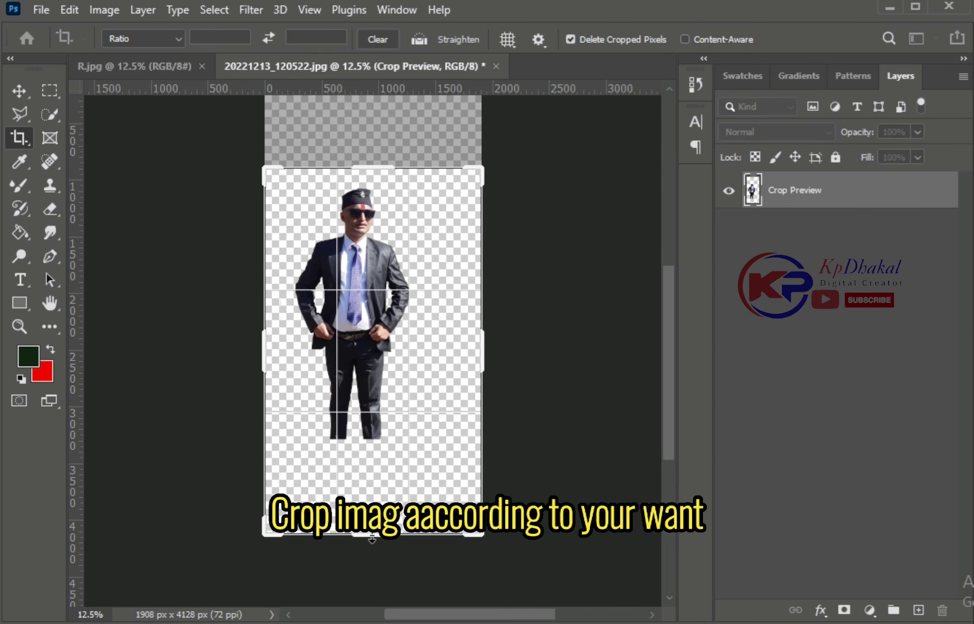
drag(370, 537, 386, 490)
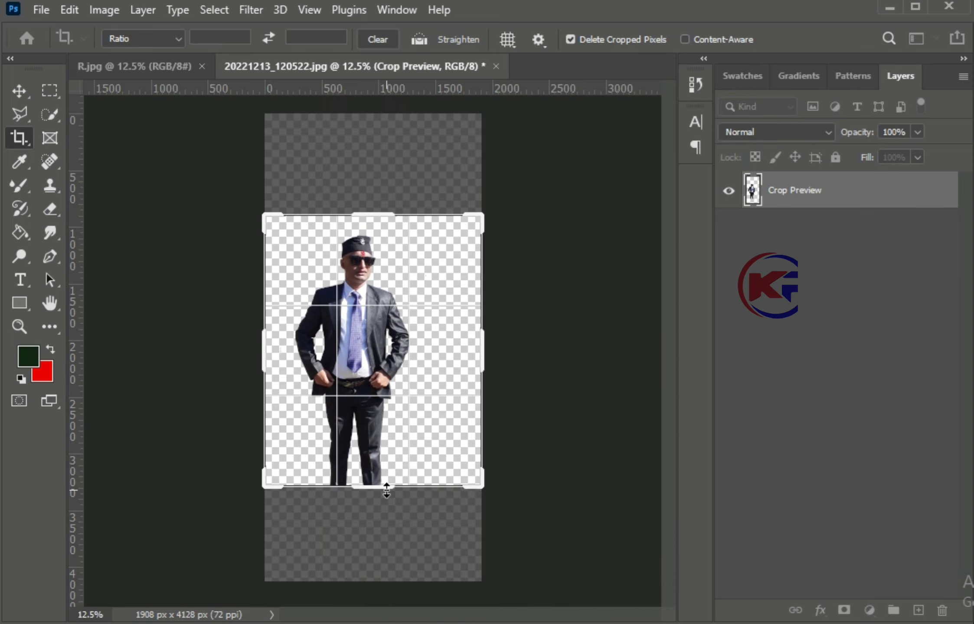
key(Return)
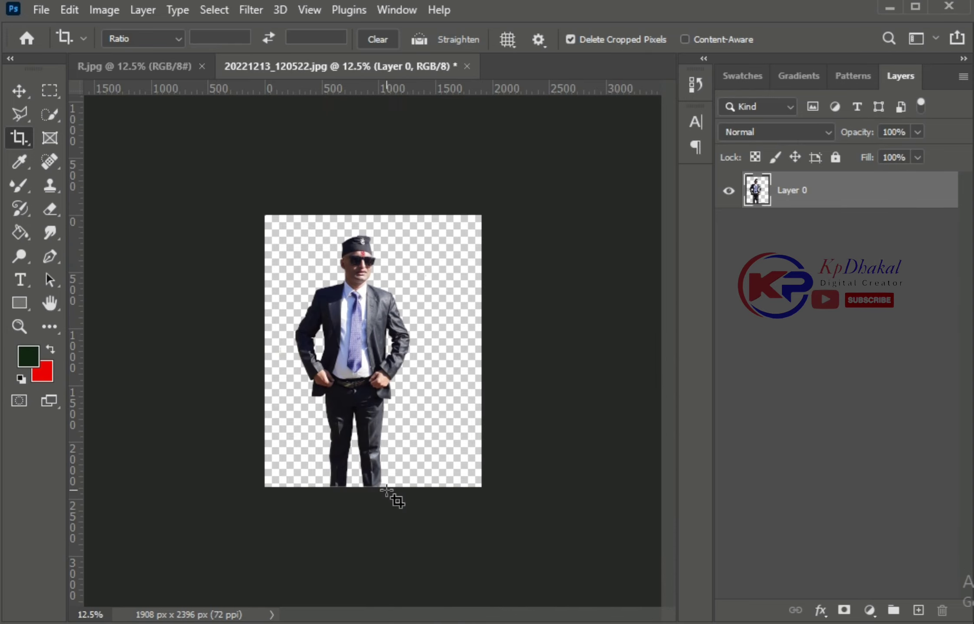
key(ctrl+plus)
key(ctrl+plus)
key(ctrl+plus)
key(ctrl+plus)
key(ctrl+plus)
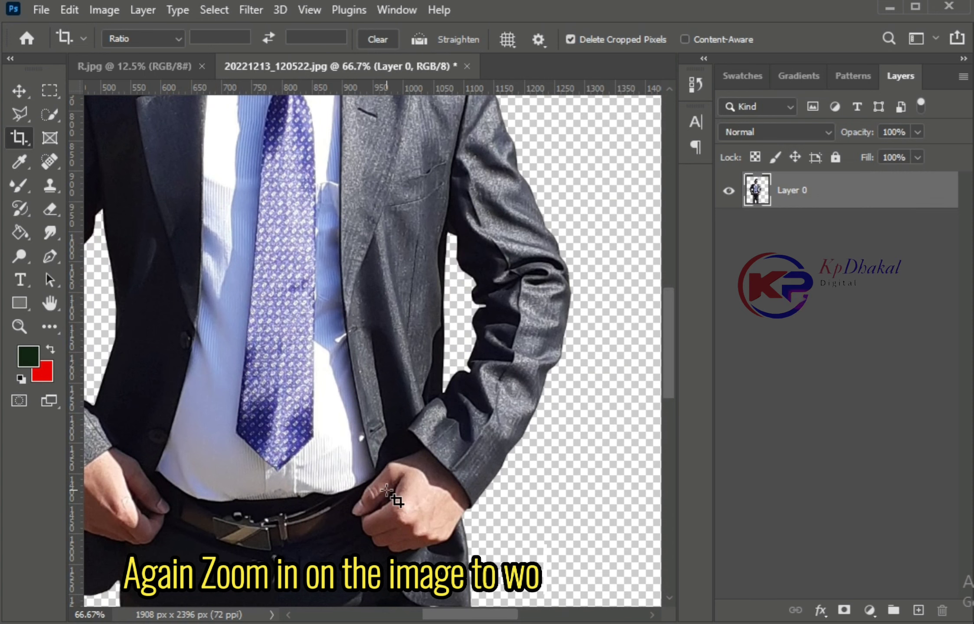
key(ctrl+plus)
drag(669, 343, 703, 232)
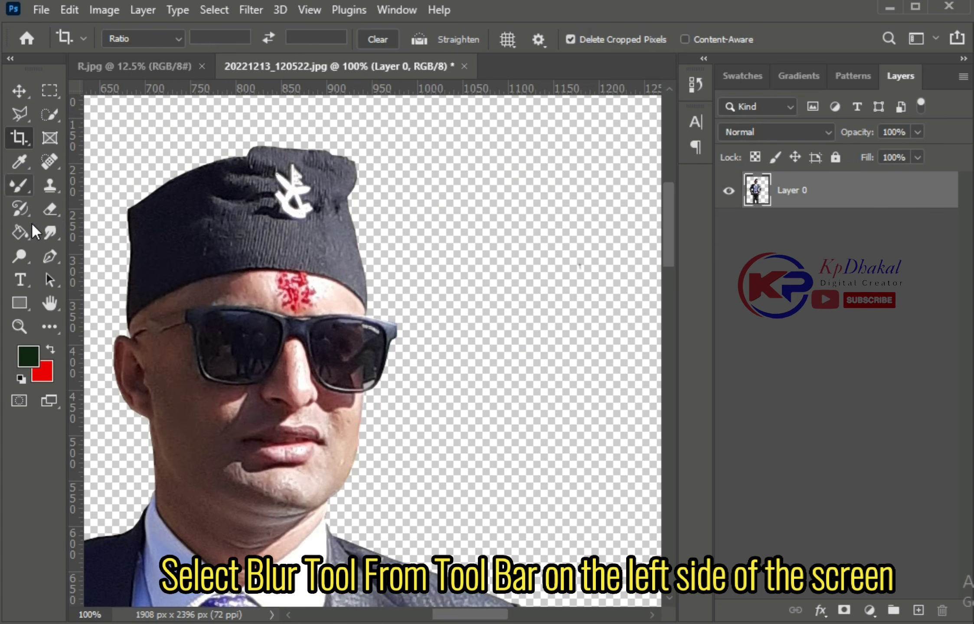
Step: Select the Blur tool at 50% strength with a 58 px brush
click(50, 235)
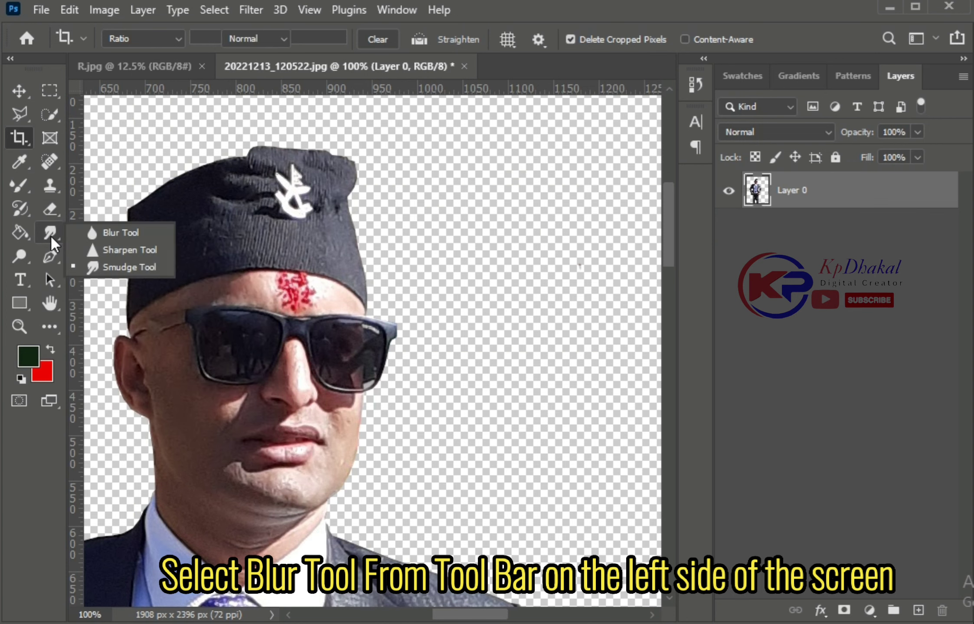
click(90, 235)
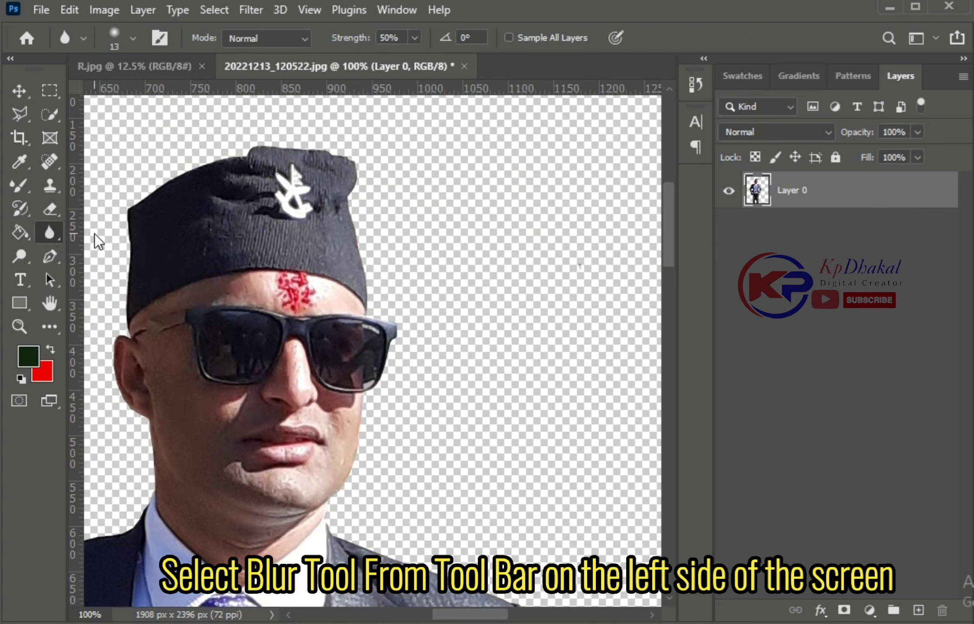
click(133, 39)
drag(106, 96, 136, 97)
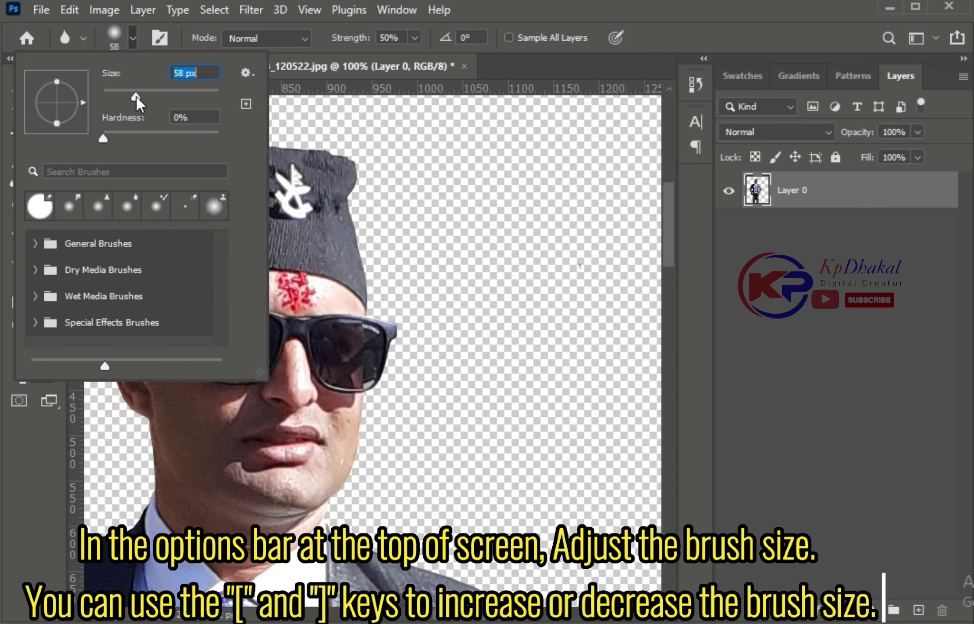
click(398, 183)
Step: Blur an edge at 200% zoom, then shrink the Blur brush to 15 px
key(ctrl+plus)
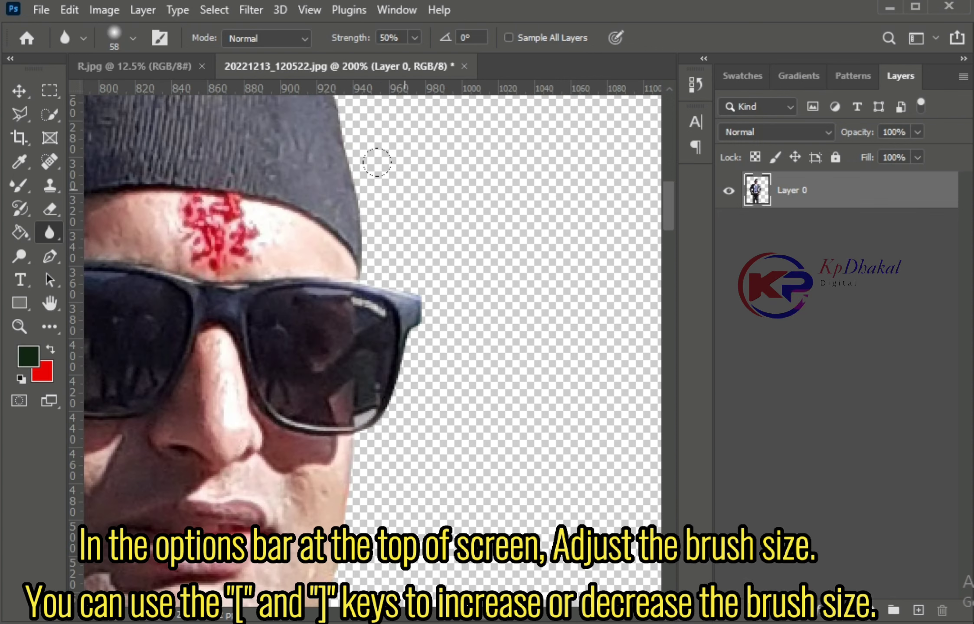
drag(484, 618, 432, 618)
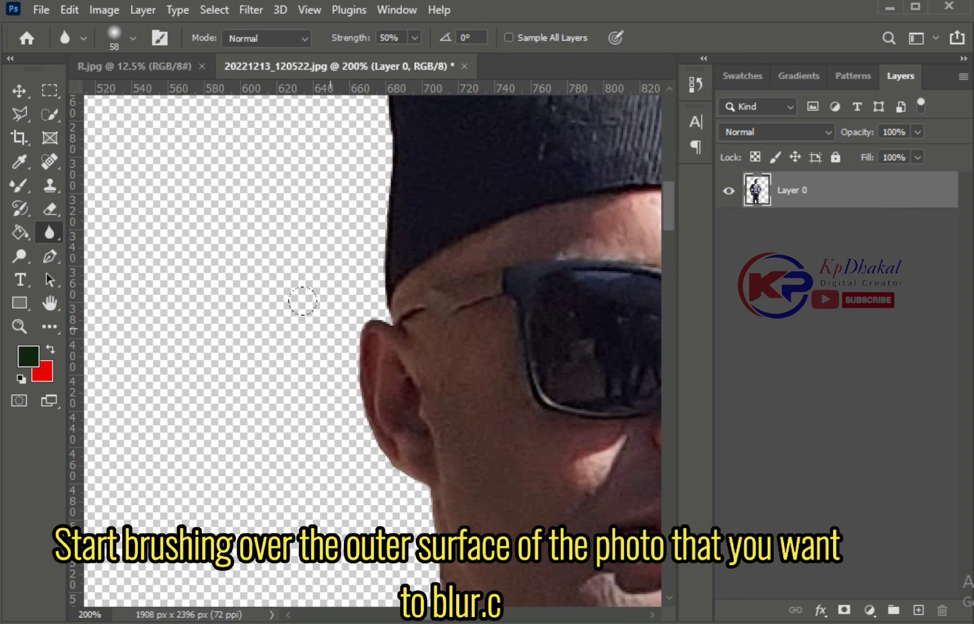
click(133, 39)
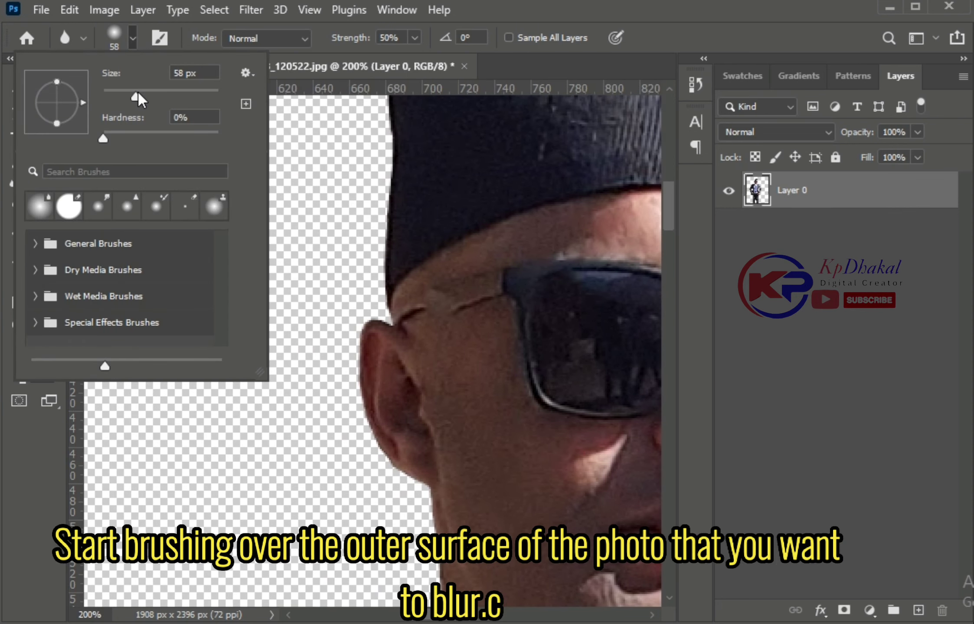
drag(138, 92, 111, 97)
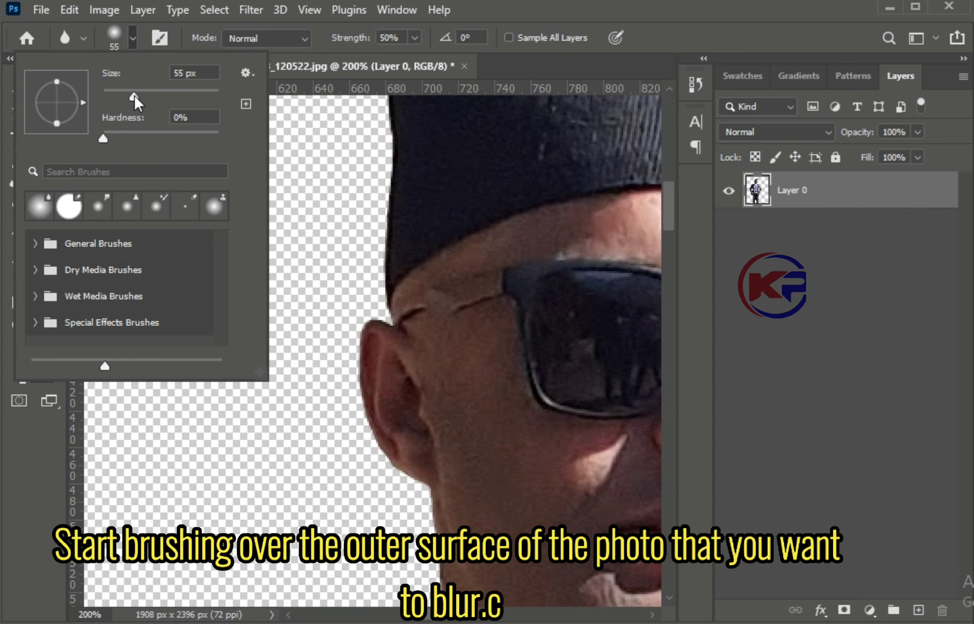
click(355, 336)
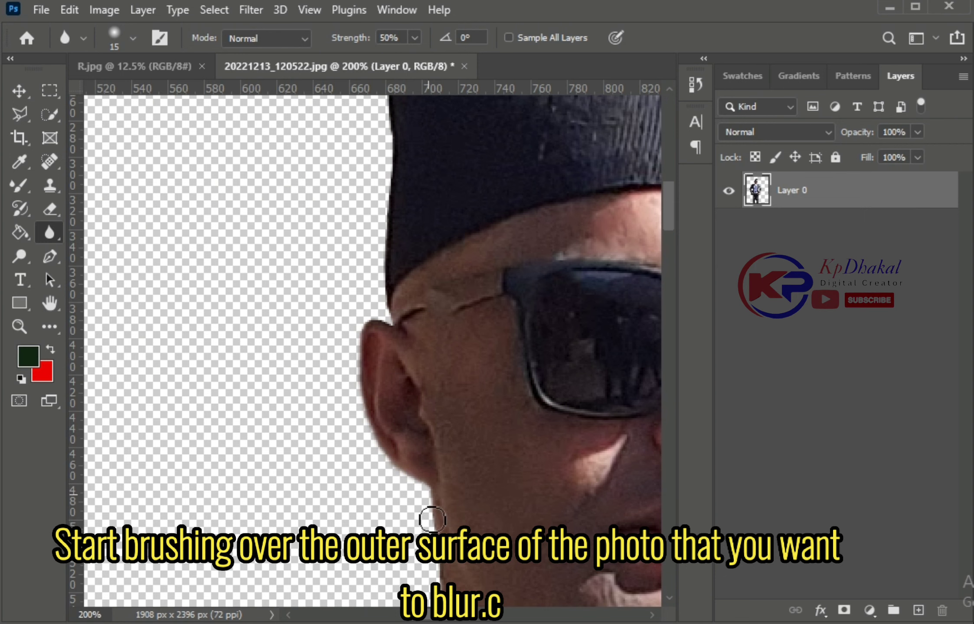
Step: Blur along the man's suit and figure edges while panning around the outline
drag(670, 218, 676, 256)
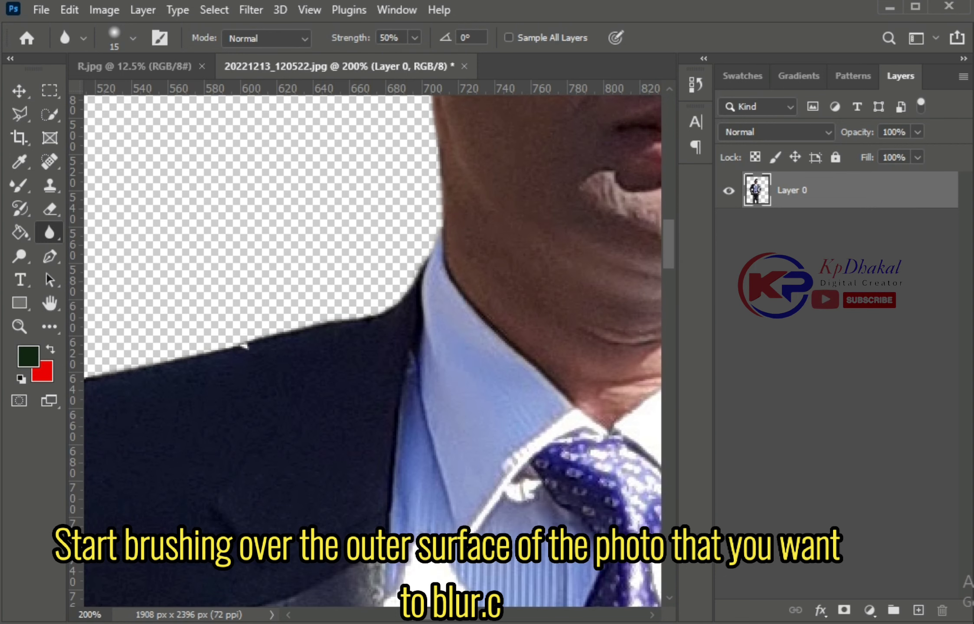
scroll(256, 378, left, 5)
drag(670, 247, 673, 364)
scroll(294, 531, left, 5)
scroll(278, 347, down, 5)
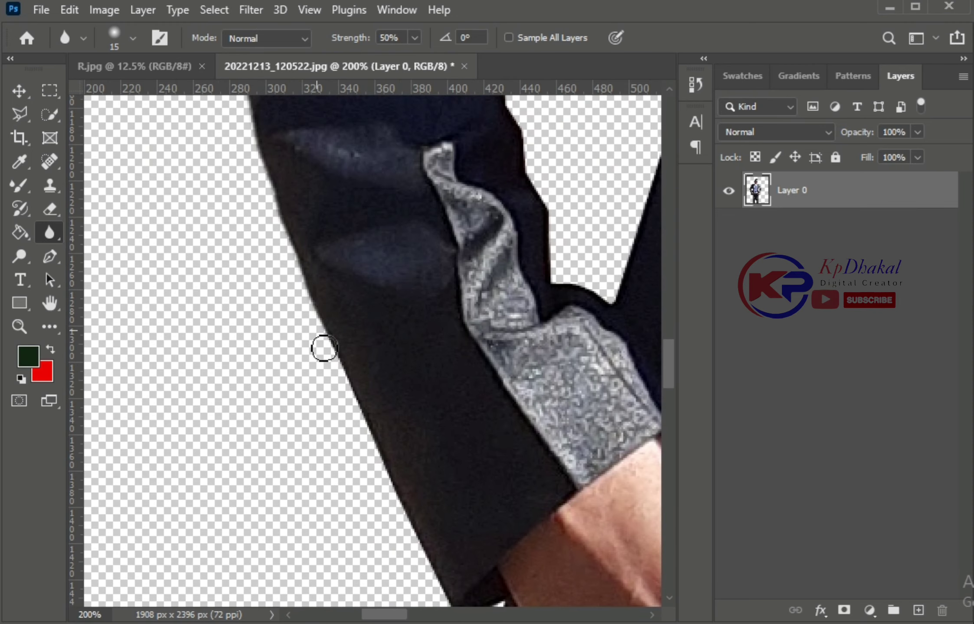
scroll(413, 544, down, 5)
scroll(463, 267, right, 5)
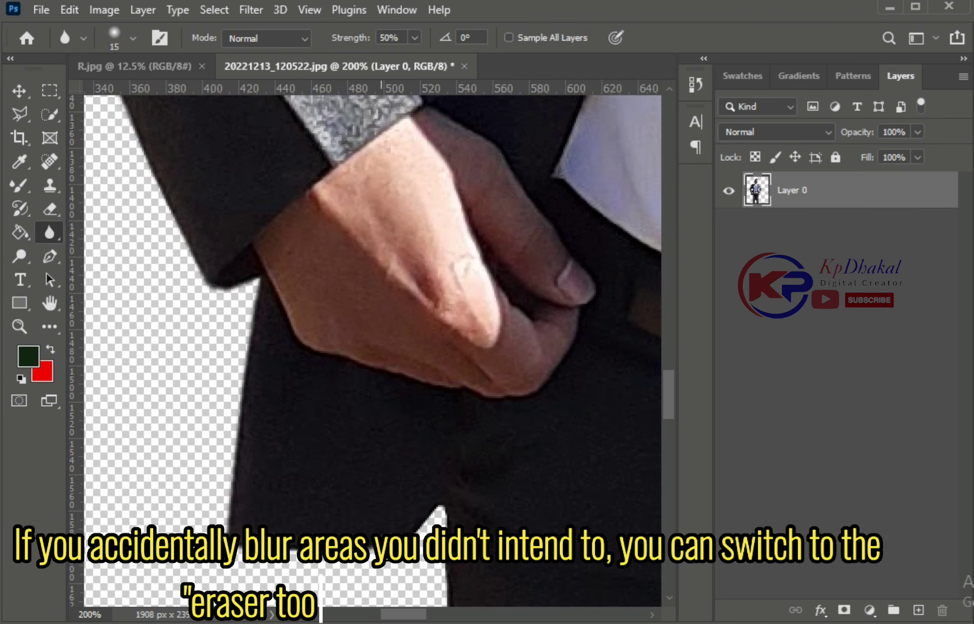
scroll(489, 355, down, 5)
scroll(535, 503, down, 3)
scroll(515, 215, down, 3)
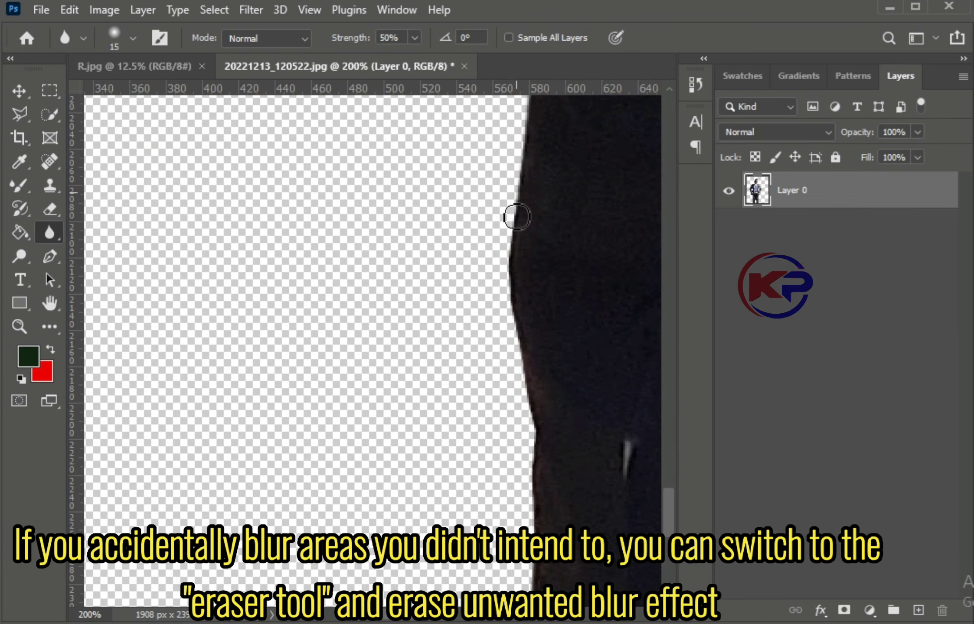
scroll(608, 463, down, 3)
scroll(218, 358, right, 5)
scroll(519, 207, right, 5)
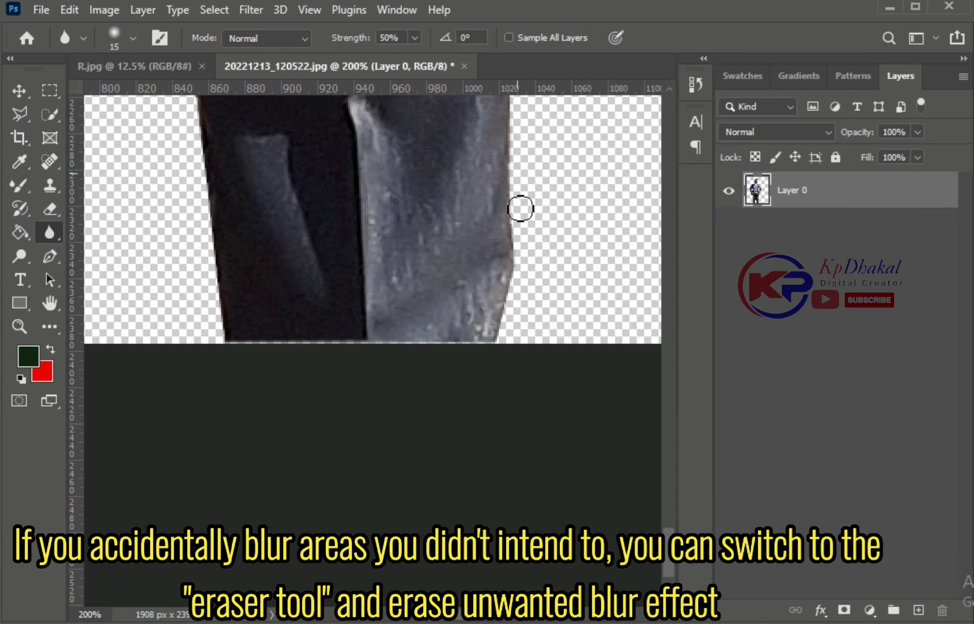
scroll(517, 168, up, 5)
scroll(554, 126, up, 5)
scroll(676, 440, up, 5)
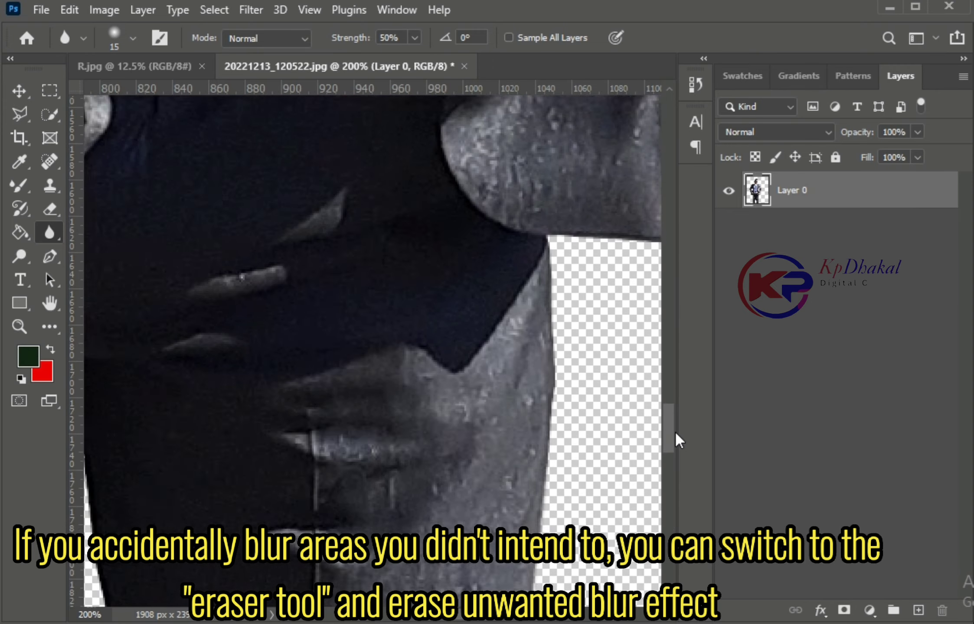
scroll(676, 439, up, 5)
scroll(403, 141, right, 5)
scroll(403, 141, up, 5)
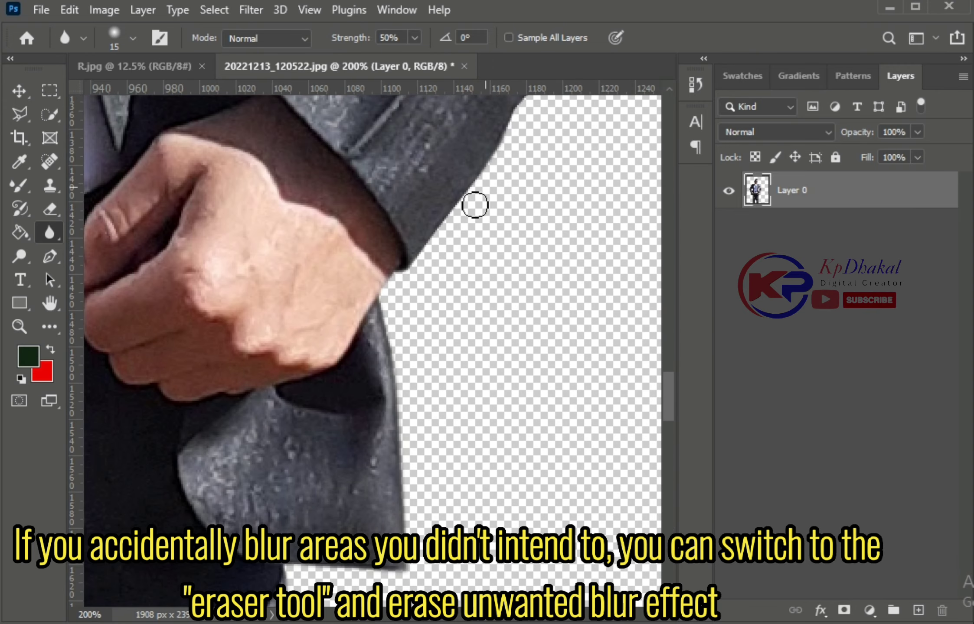
scroll(475, 205, up, 5)
scroll(447, 252, right, 3)
scroll(502, 428, up, 5)
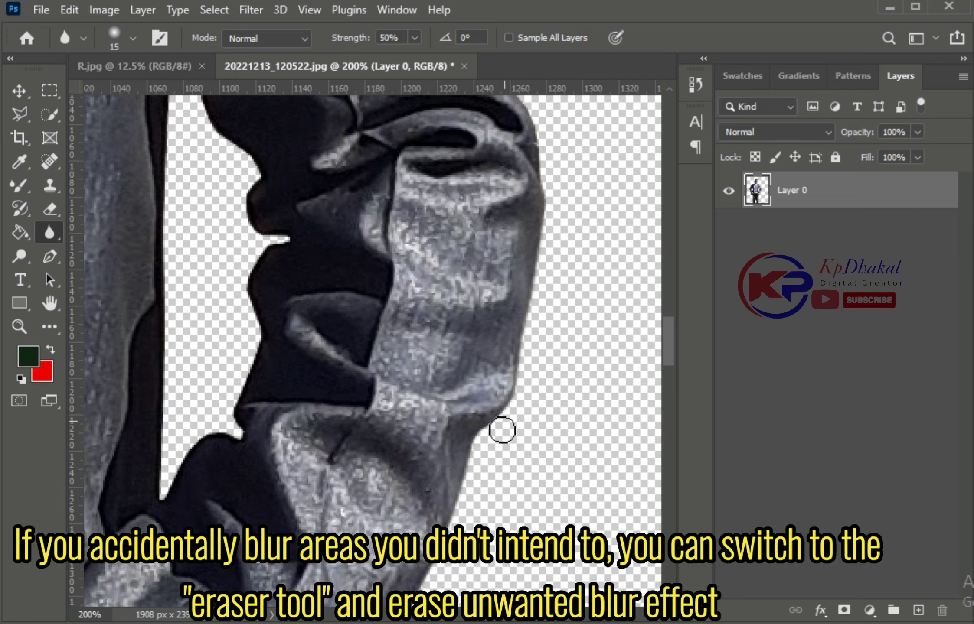
scroll(487, 210, up, 5)
scroll(344, 156, up, 5)
scroll(442, 415, up, 5)
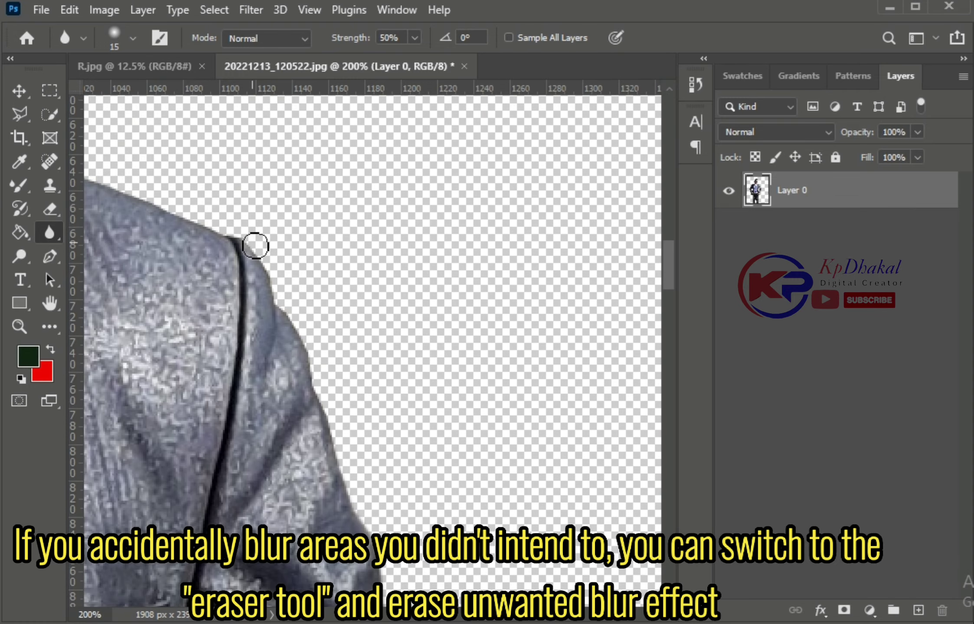
scroll(391, 378, left, 3)
scroll(261, 303, up, 5)
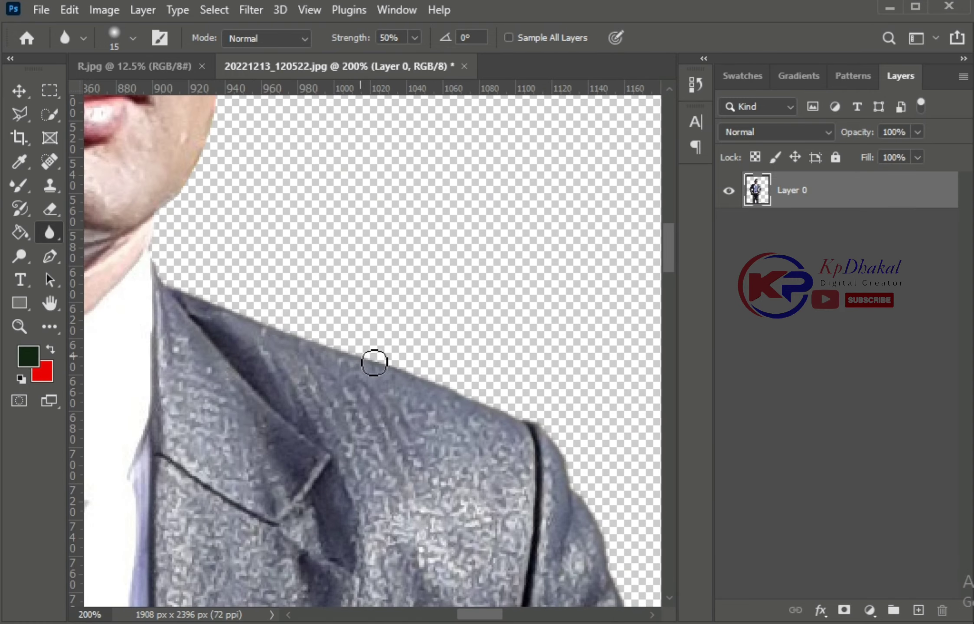
scroll(170, 220, up, 5)
Step: Soften a final edge section and fit the whole figure on screen with Ctrl+0
drag(669, 242, 680, 210)
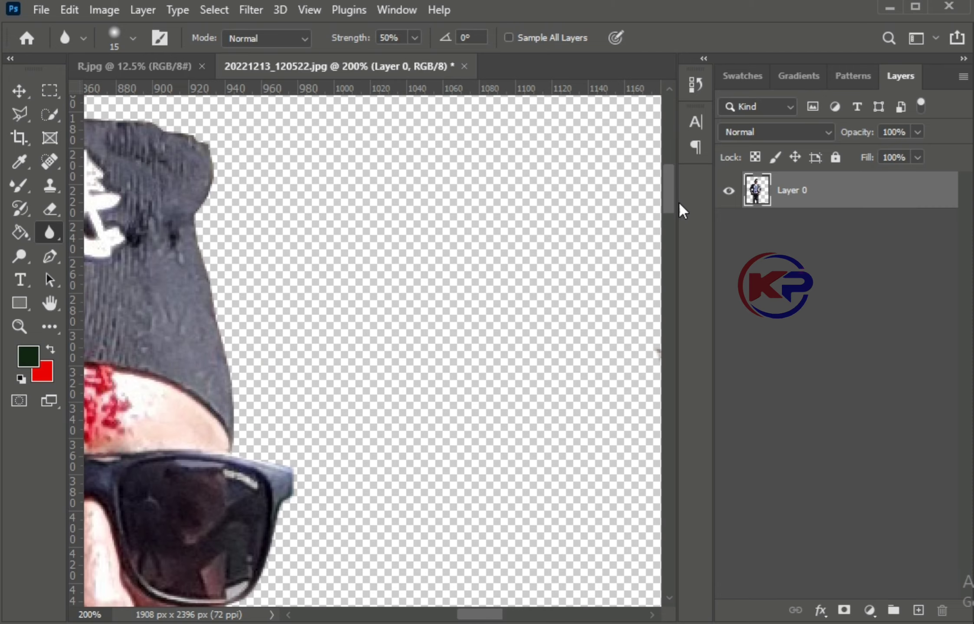
scroll(243, 438, left, 5)
scroll(378, 219, up, 2)
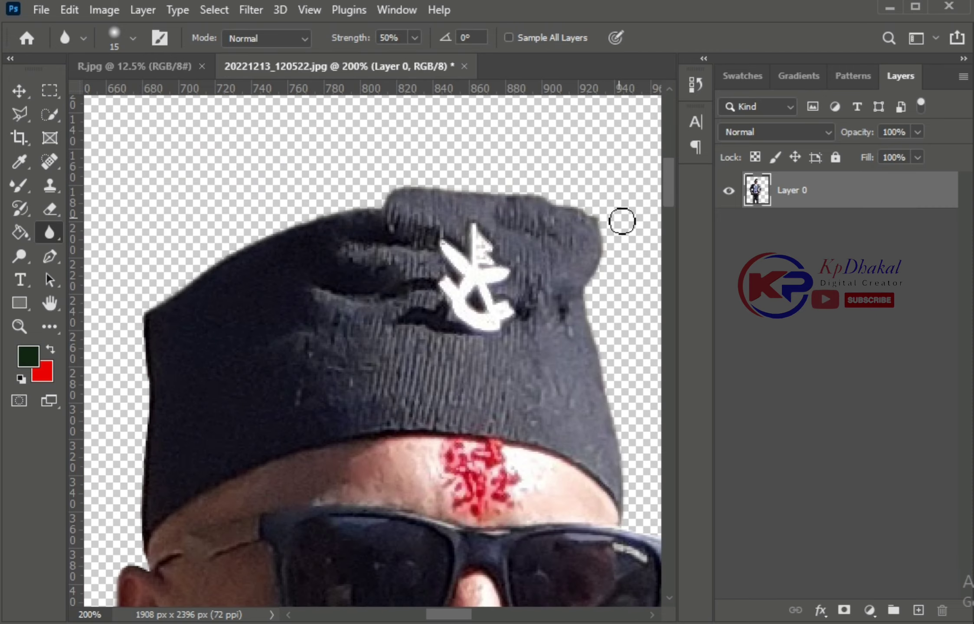
key(ctrl+0)
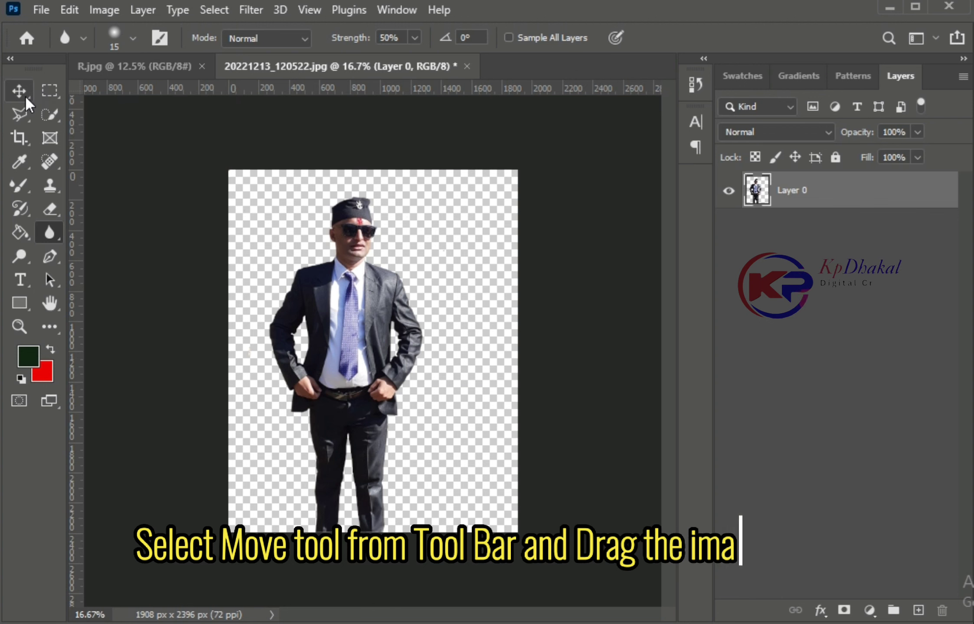
Step: Move the cut-out man onto the R.jpg landscape as Layer 1 and scale him up to about 141%
click(23, 92)
drag(372, 392, 152, 78)
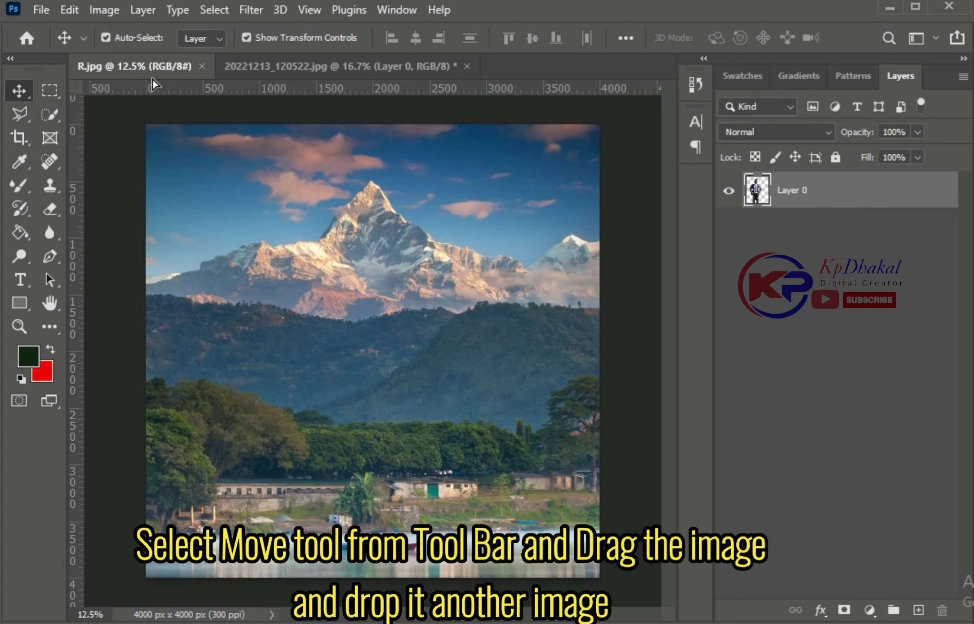
mouse_move(384, 498)
mouse_down()
mouse_move(376, 509)
mouse_move(372, 401)
mouse_move(372, 419)
mouse_up()
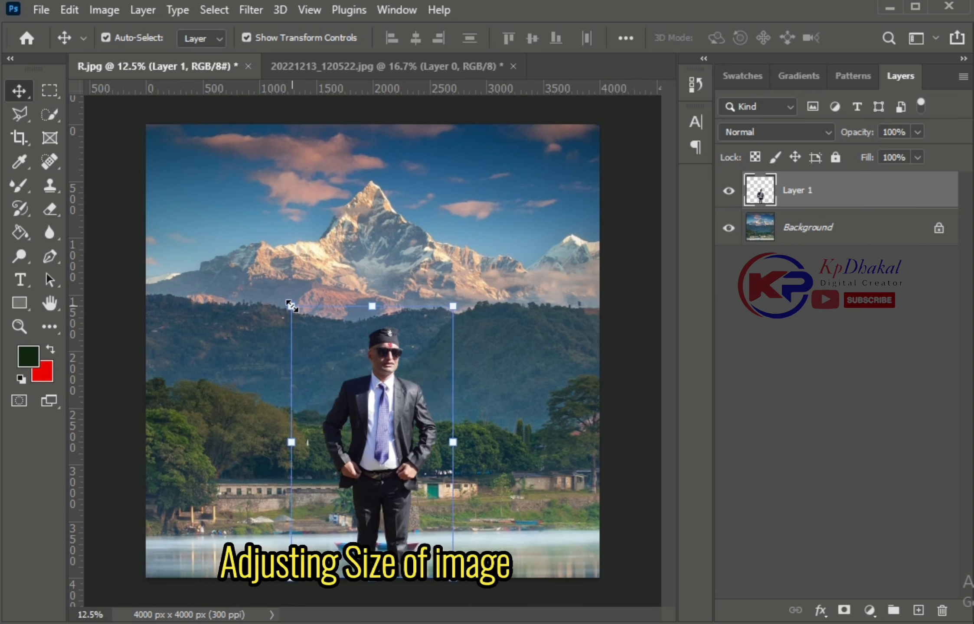
mouse_move(291, 306)
mouse_down()
mouse_move(228, 256)
mouse_move(203, 193)
mouse_move(224, 194)
mouse_up()
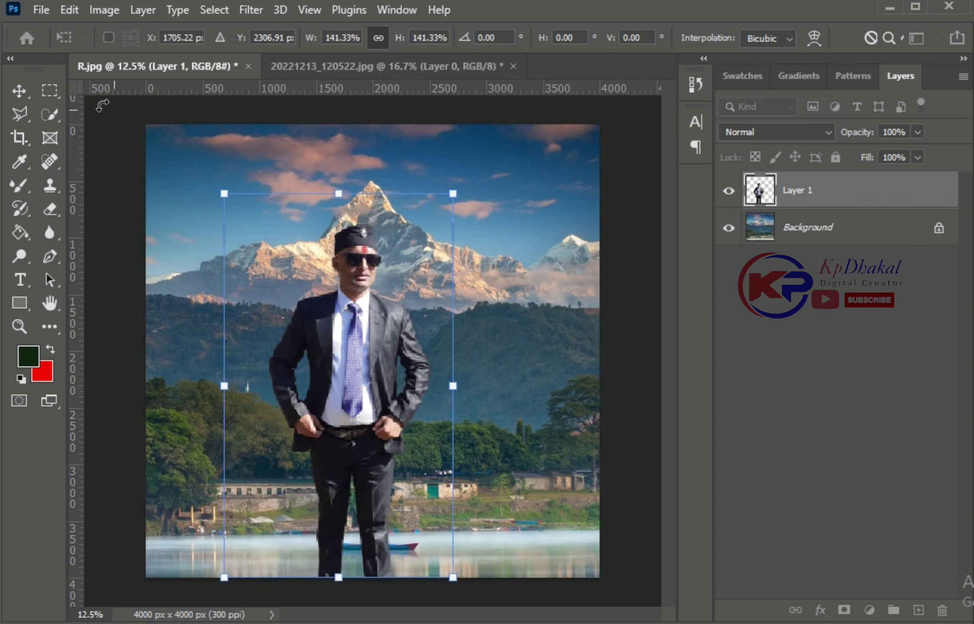
key(Return)
click(574, 396)
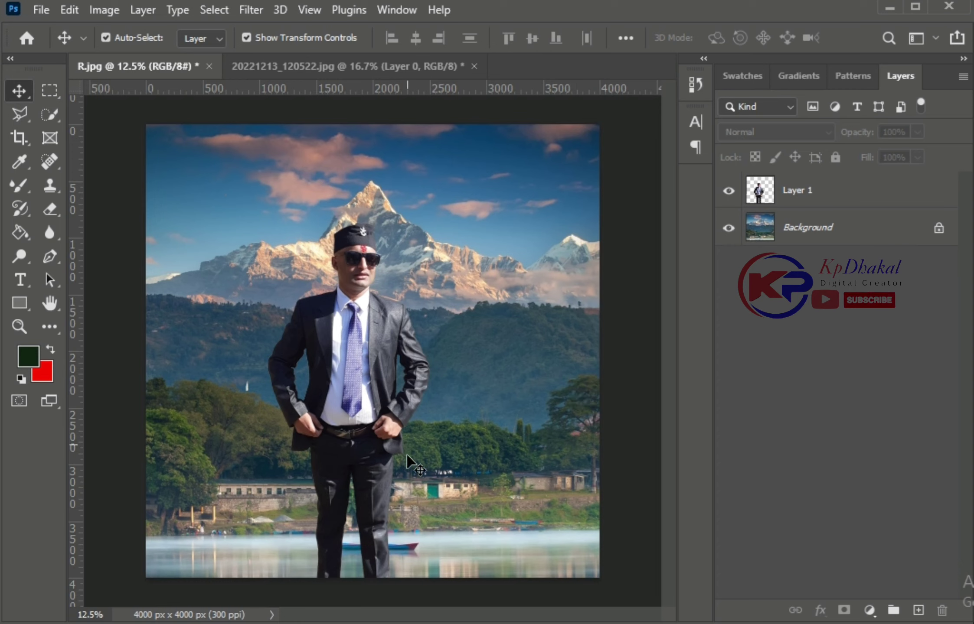
Step: Apply Curves to Layer 1, raising RGB, lowering Blue and fine-tuning Green to match the scene
click(382, 354)
key(ctrl+m)
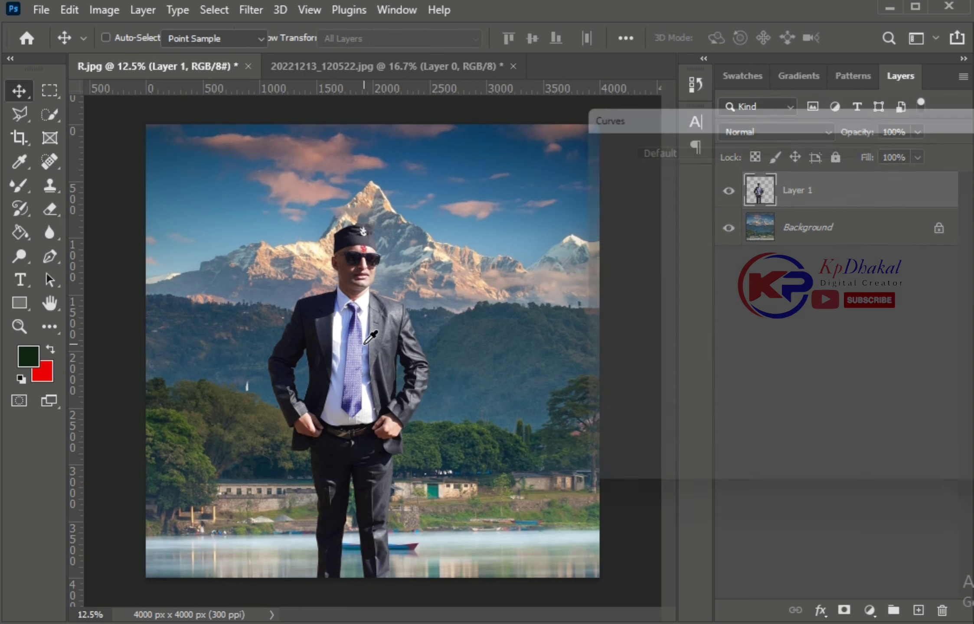
mouse_move(774, 306)
mouse_down()
mouse_move(761, 308)
mouse_move(775, 284)
mouse_up()
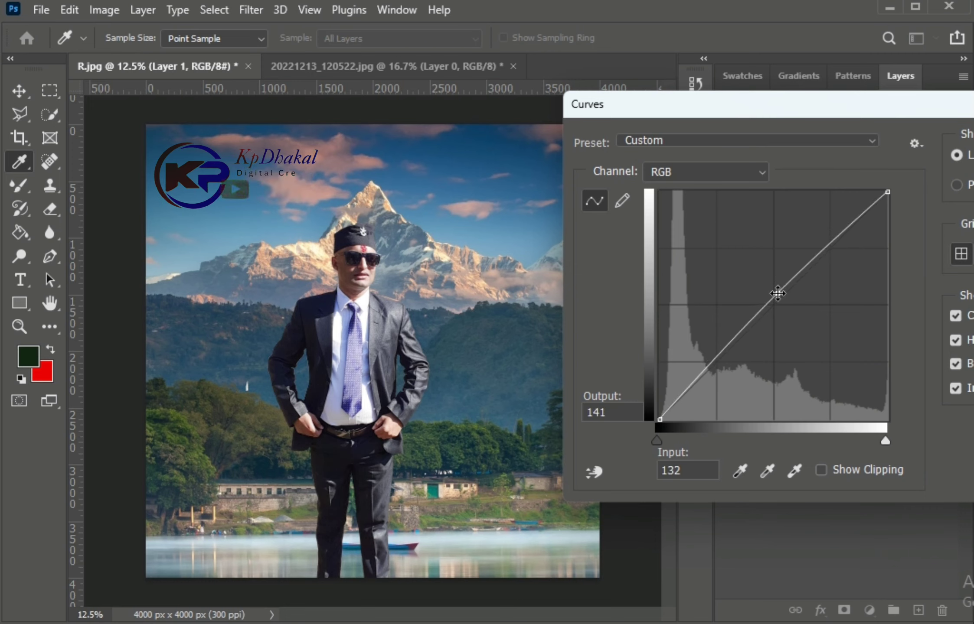
click(763, 175)
click(711, 233)
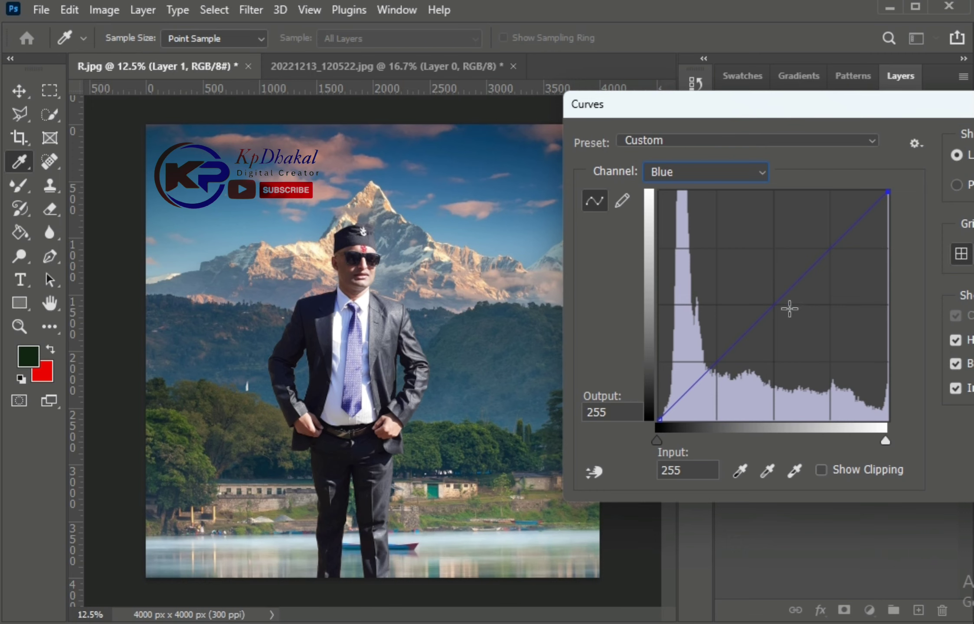
mouse_move(772, 306)
mouse_down()
mouse_move(819, 342)
mouse_move(767, 301)
mouse_up()
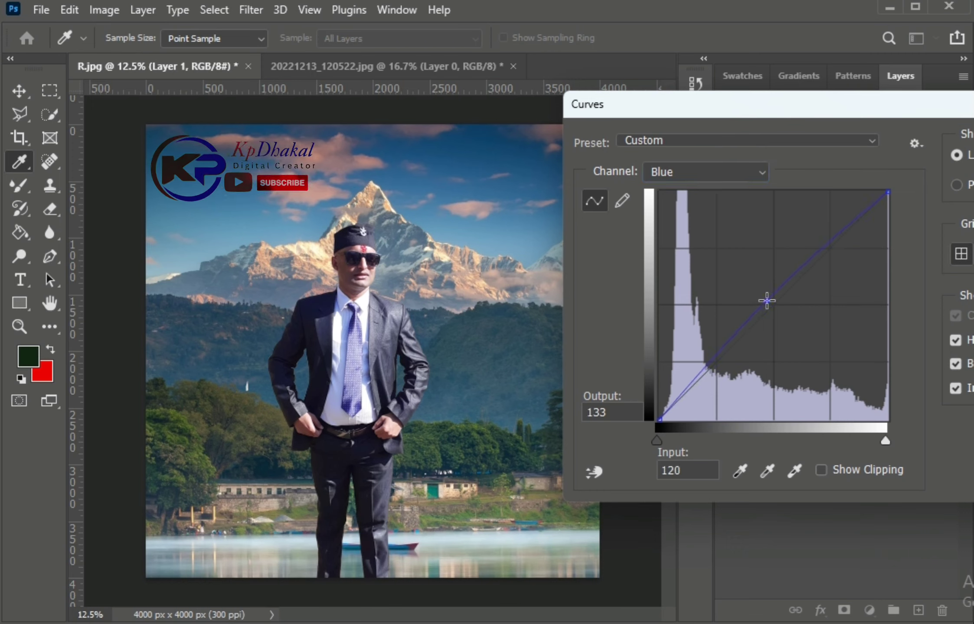
click(761, 179)
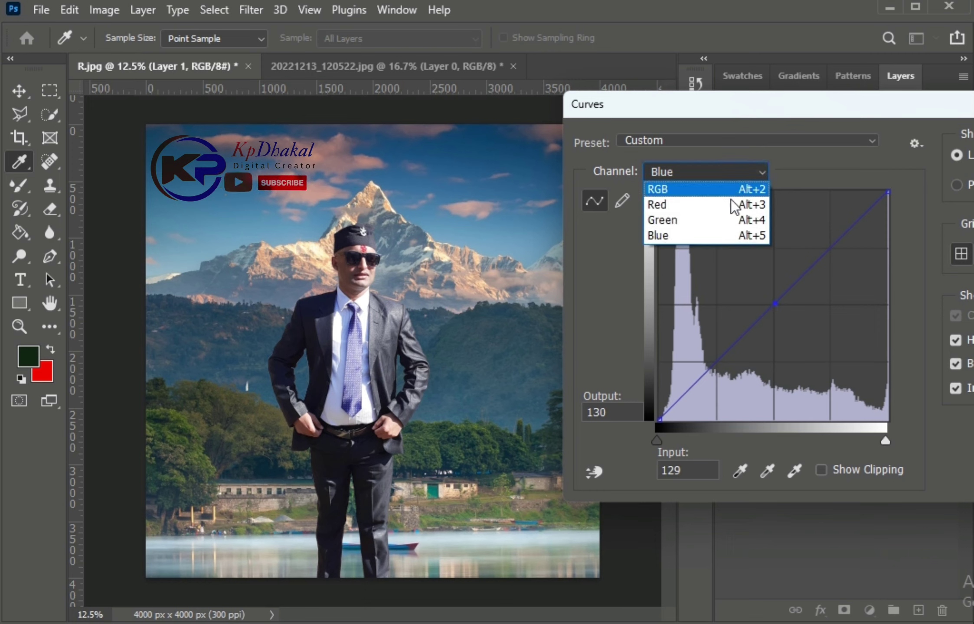
click(700, 216)
mouse_move(777, 308)
mouse_down()
mouse_move(783, 319)
mouse_move(757, 301)
mouse_up()
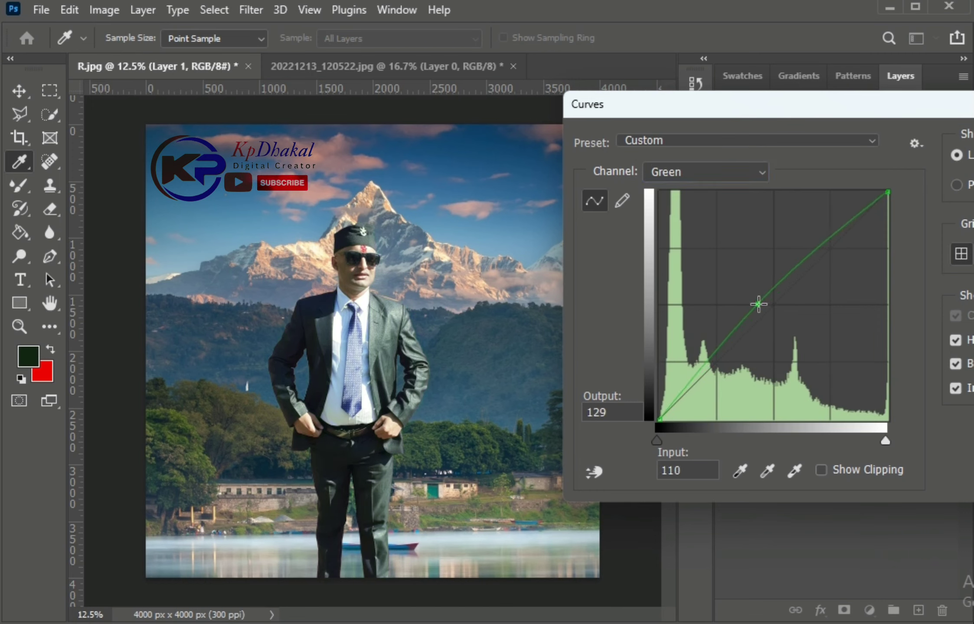
drag(764, 307, 764, 308)
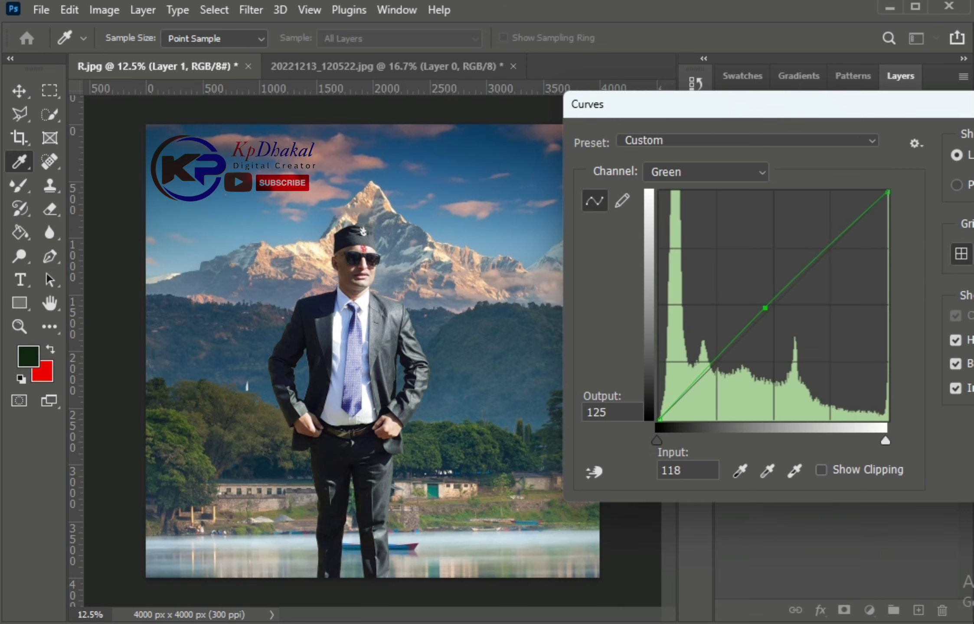
key(Return)
click(528, 391)
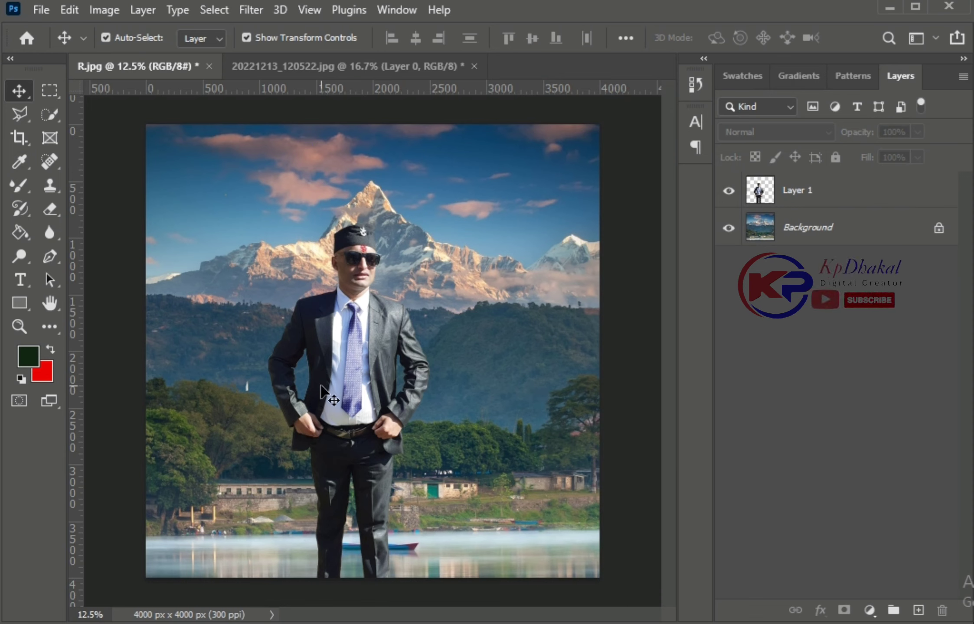
Step: Save the composite to the Desktop as 'my photo 1' in PSD format
click(41, 10)
click(68, 217)
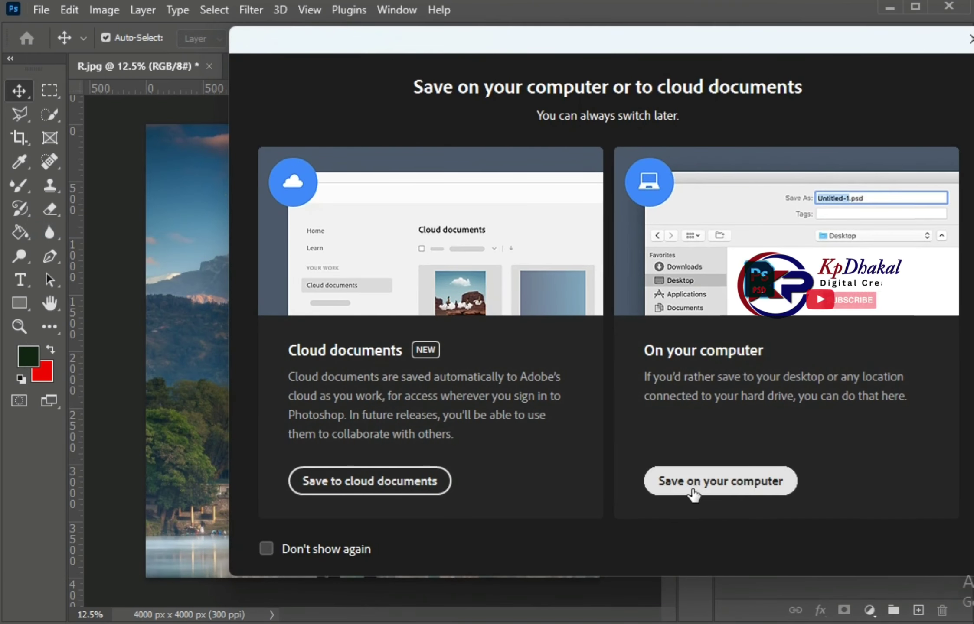
click(691, 490)
scroll(147, 177, up, 10)
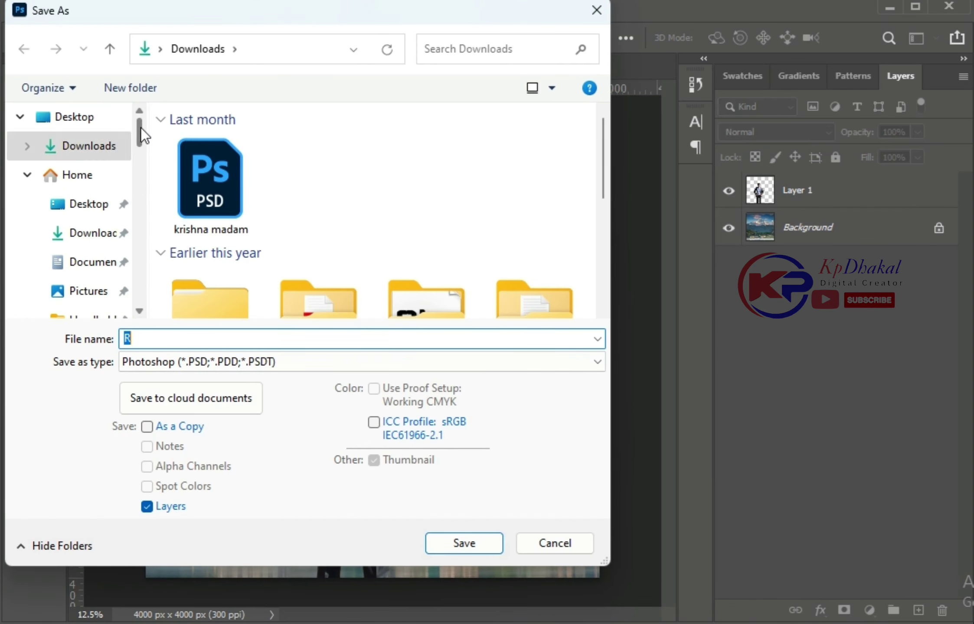
click(74, 116)
text(my photo )
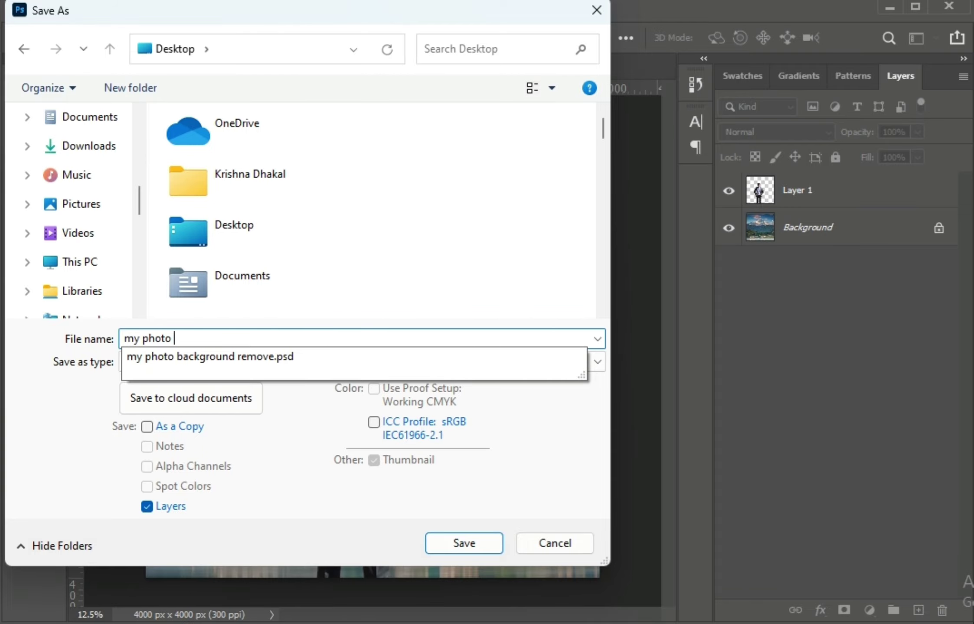
text(1)
click(598, 362)
click(243, 500)
key(Return)
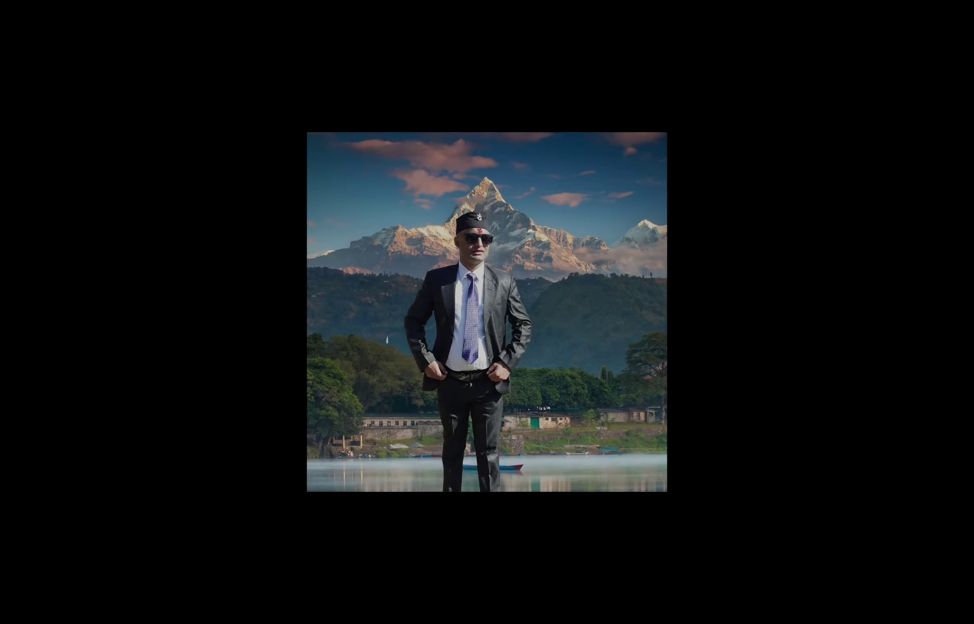